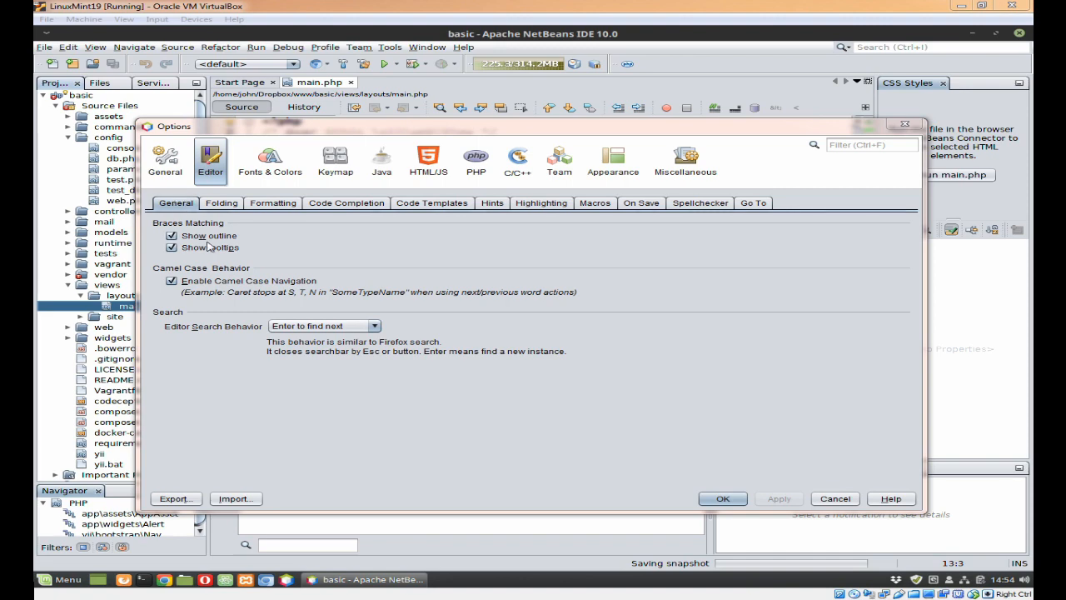
Move the Options dialog away from the code and examine tag matching on the meta and title lines of main.php.
left_click(472, 134)
left_click_drag(472, 133, 518, 358)
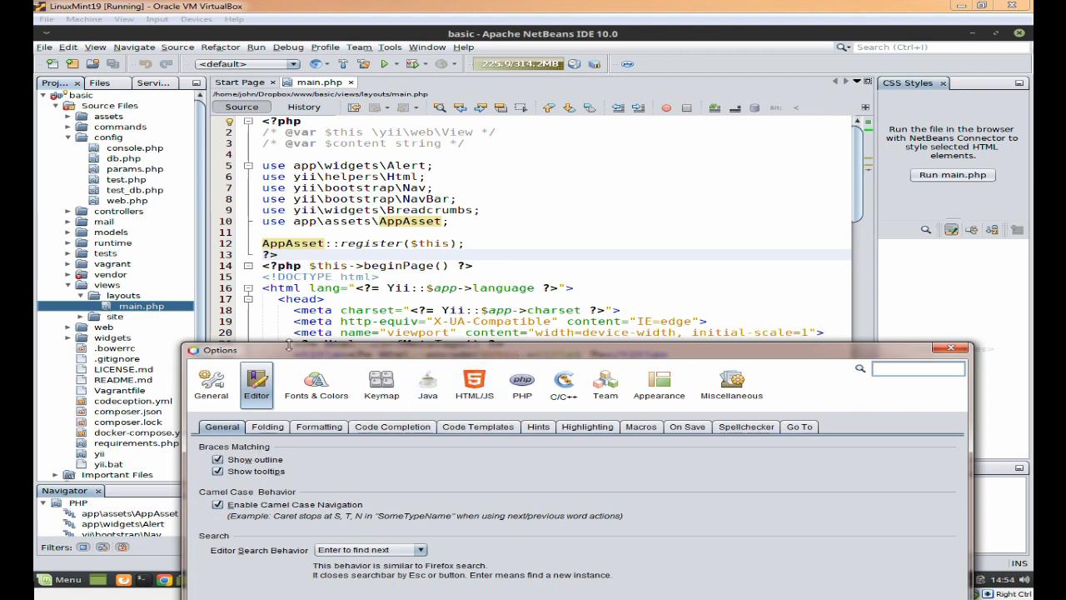
left_click(613, 309)
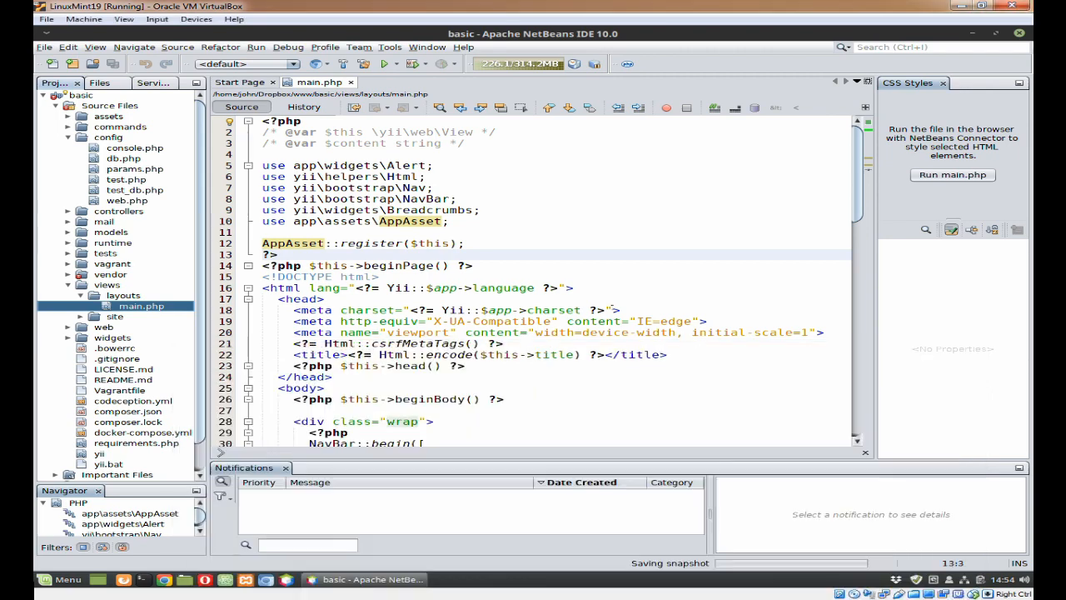
left_click(613, 309)
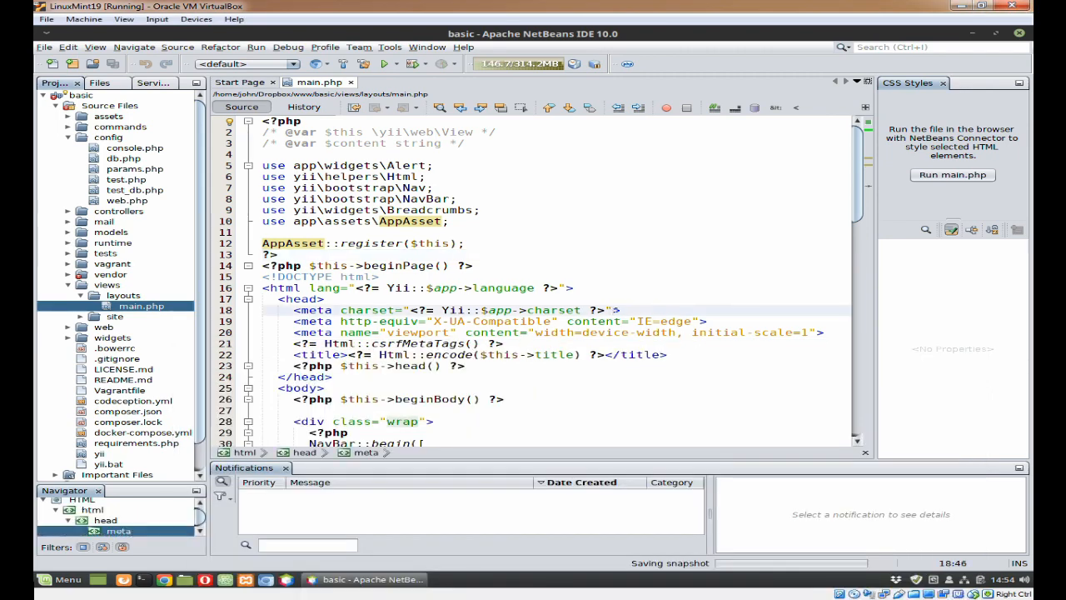
type(">")
left_click(597, 354)
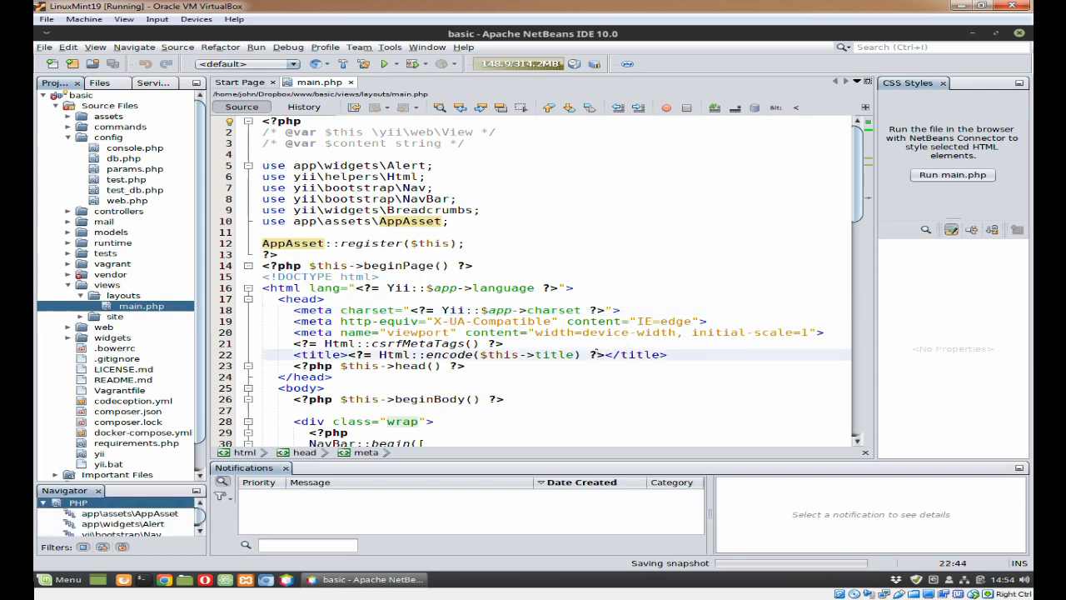
left_click_drag(589, 354, 620, 354)
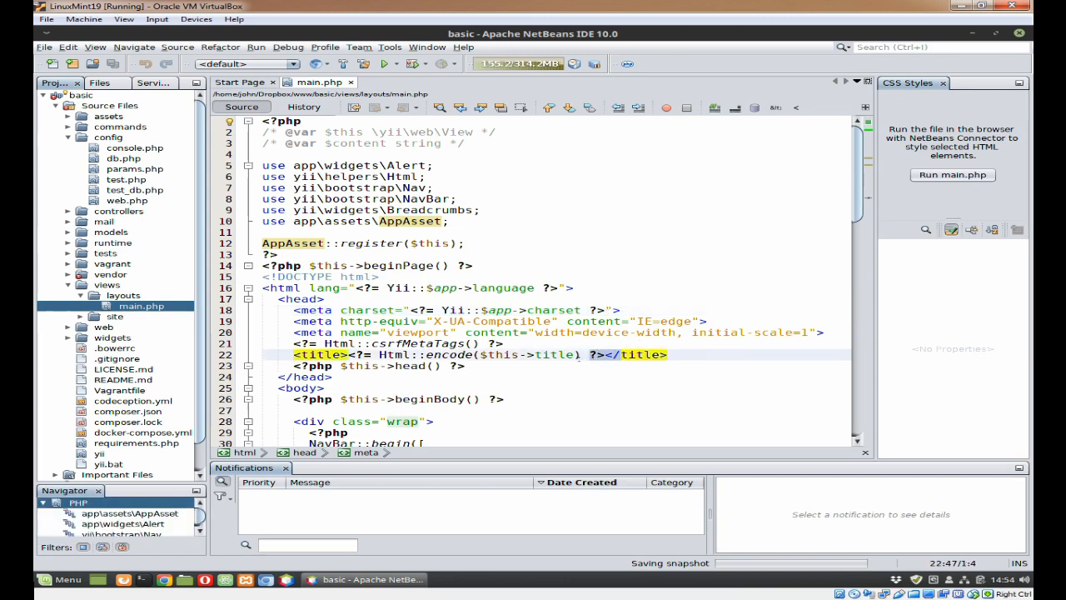
Place the caret beside the closing brackets of register($this), beginBody() and the NavBar::begin call on line 36 to inspect brace matching.
left_click(450, 242)
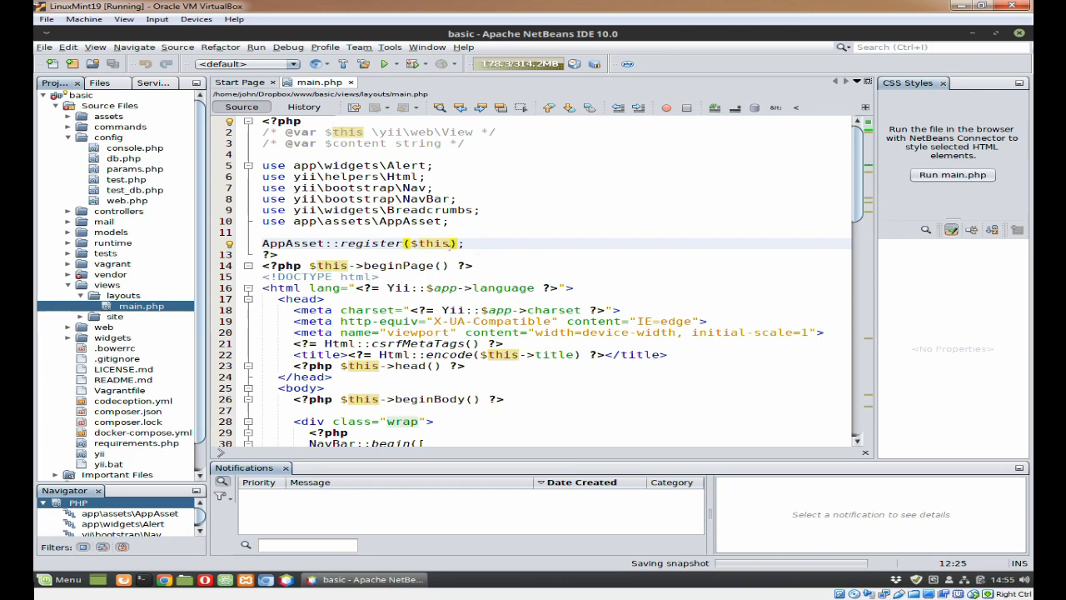
scroll(532, 309, "down", 3)
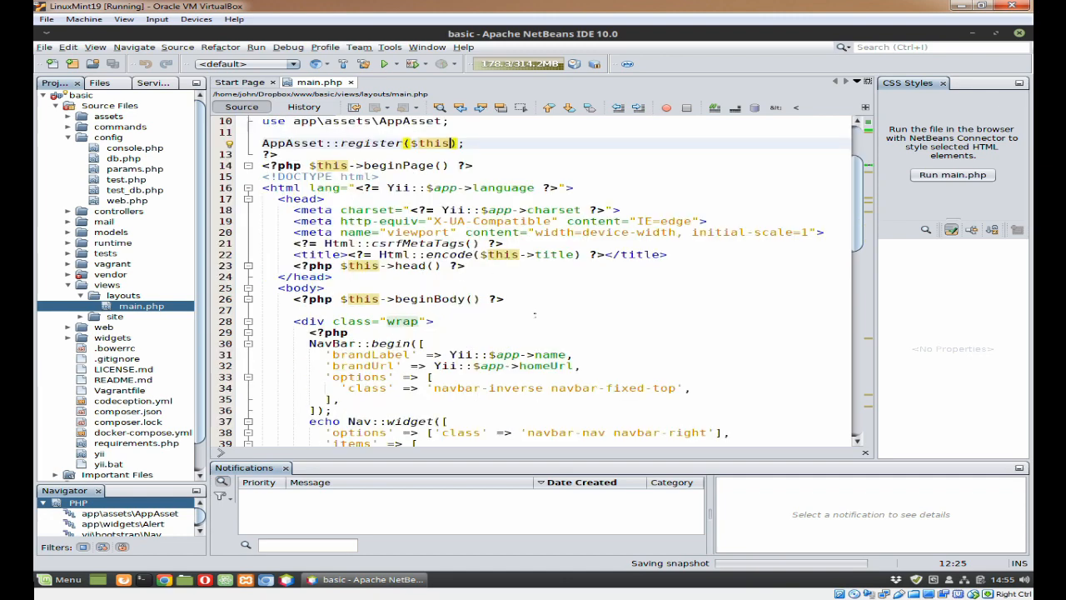
left_click(472, 299)
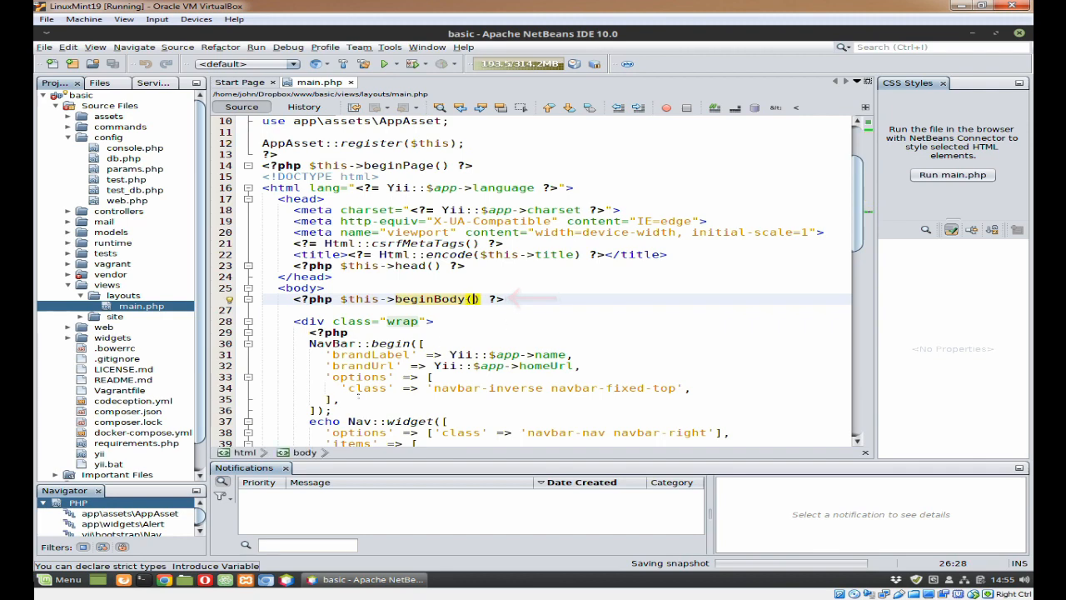
scroll(541, 283, "down", 3)
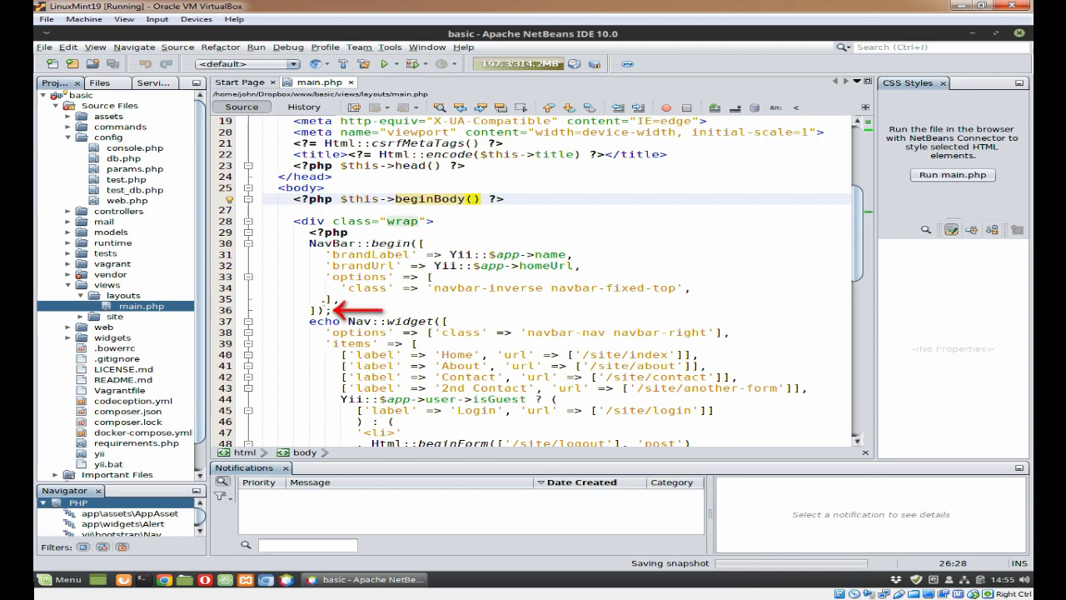
left_click(318, 309)
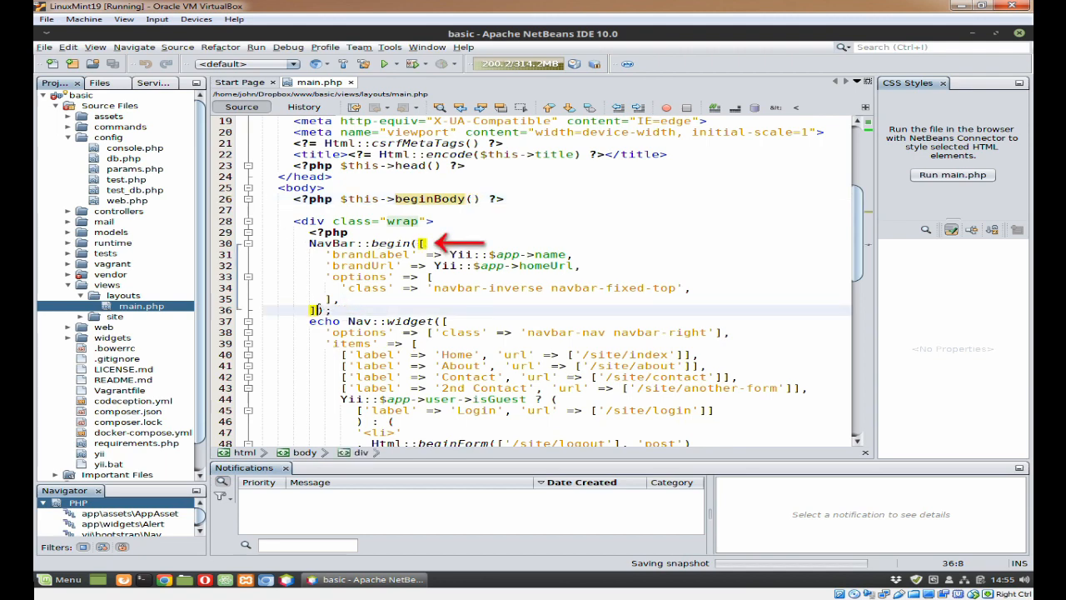
key("Right")
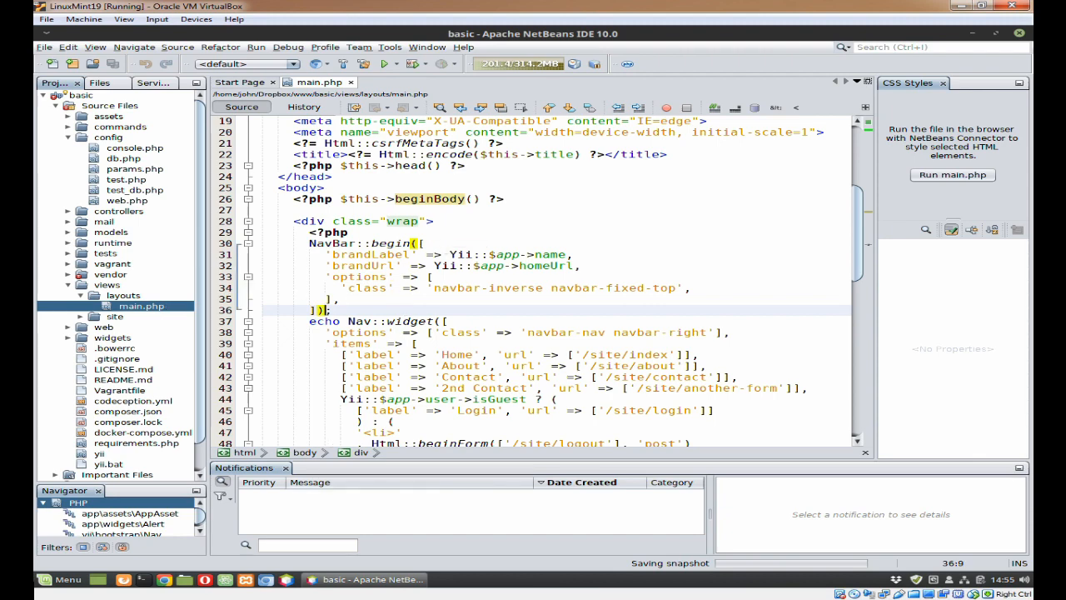
Review the Show tooltips option, and inspect the brace-matching tooltip at the Nav::widget closing brackets on line 57.
key("alt+Tab")
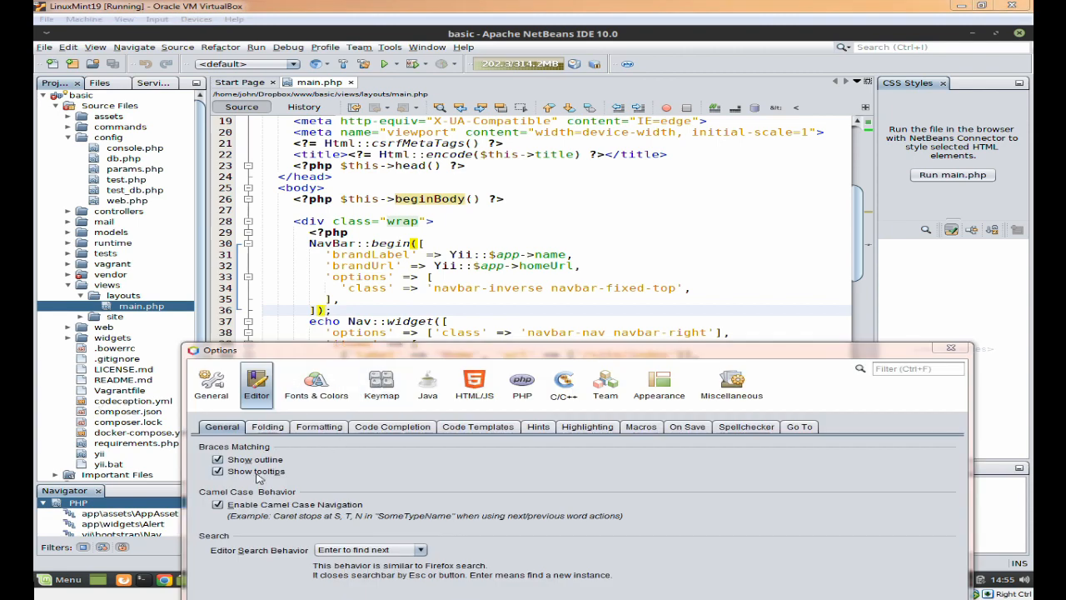
left_click(570, 230)
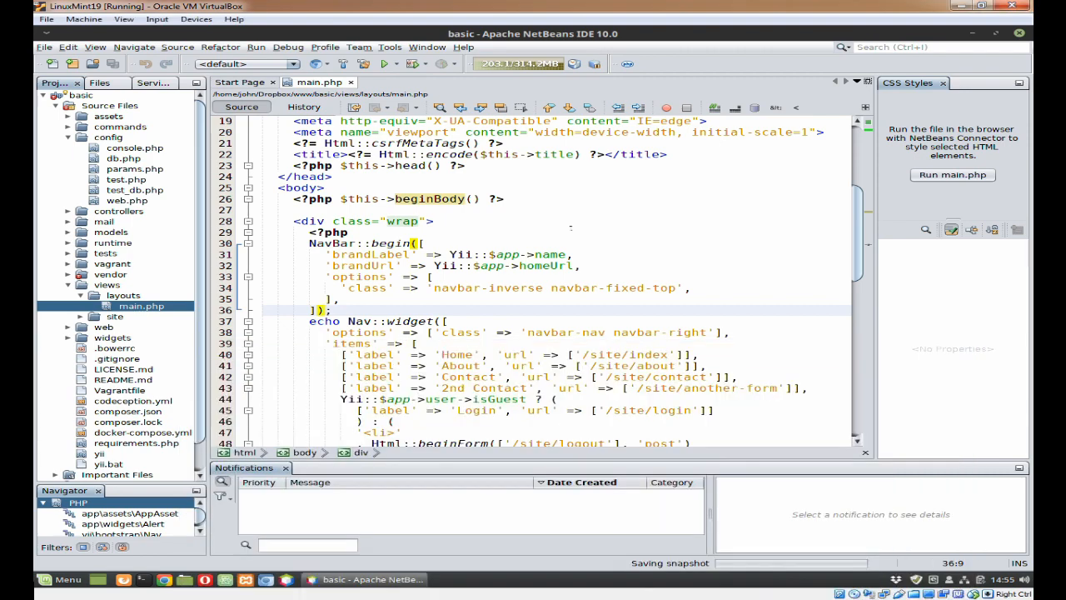
left_click(857, 331)
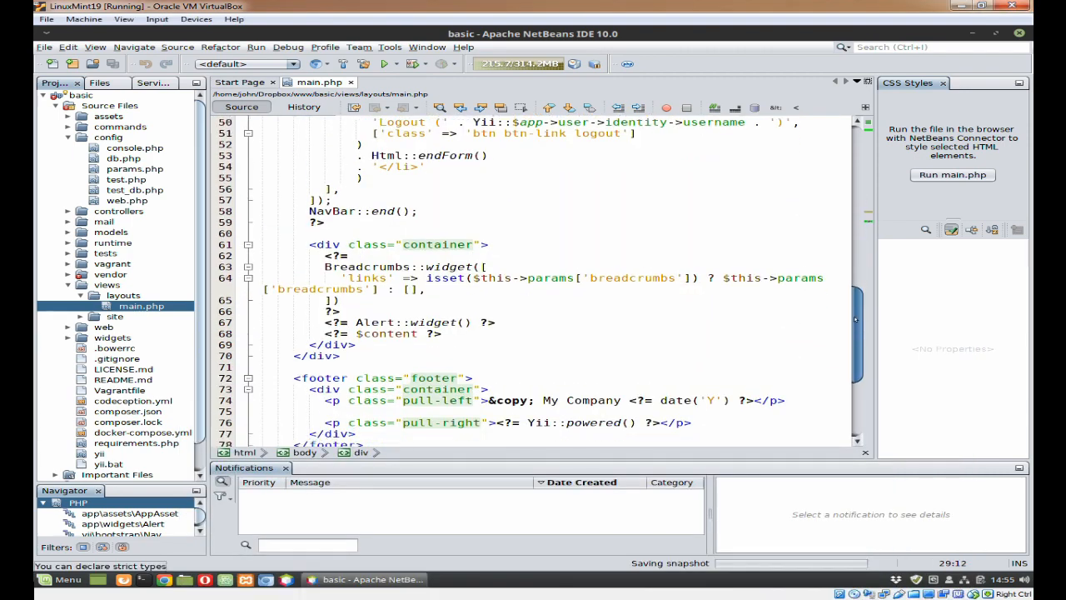
scroll(855, 319, "up", 4)
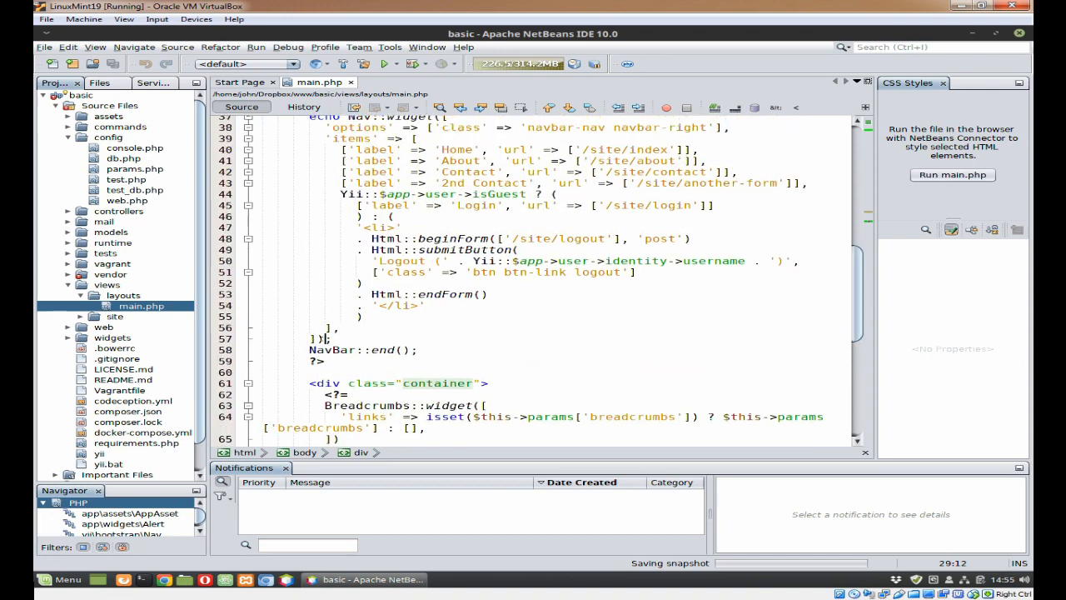
left_click(327, 339)
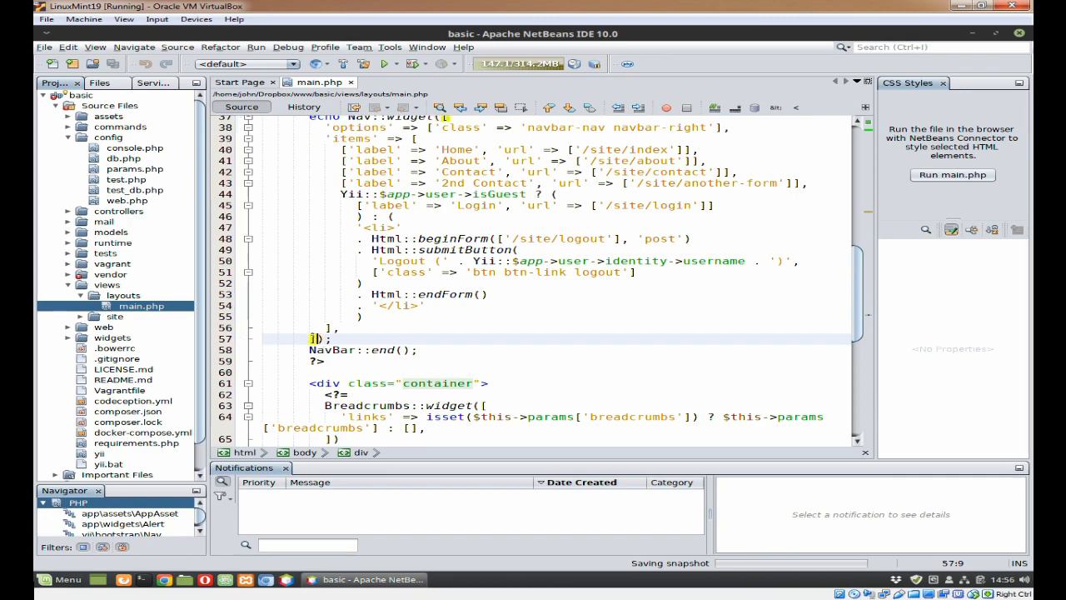
key("Left")
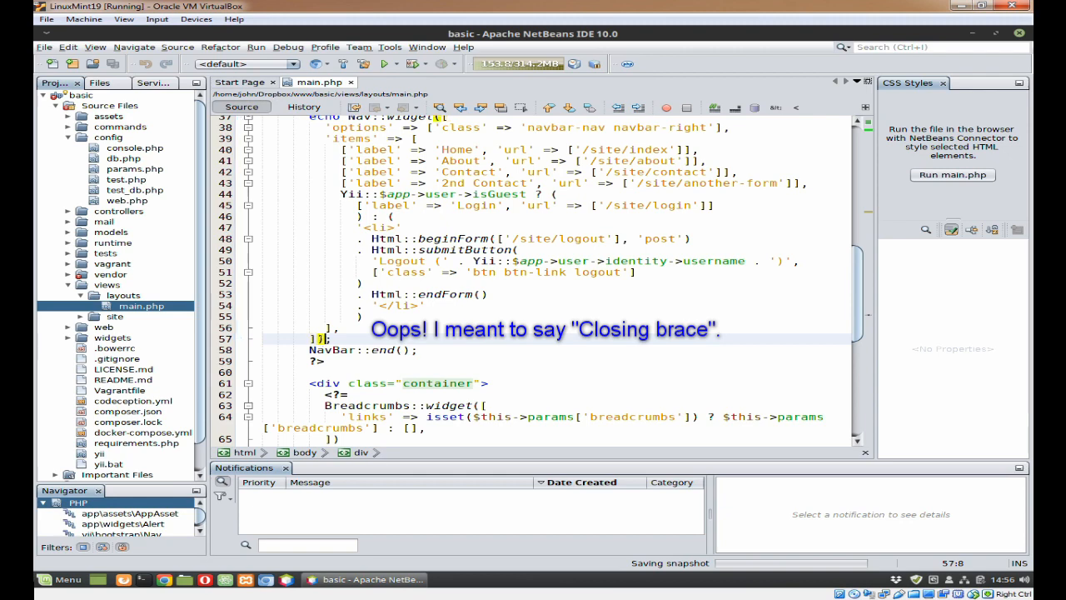
key("Right")
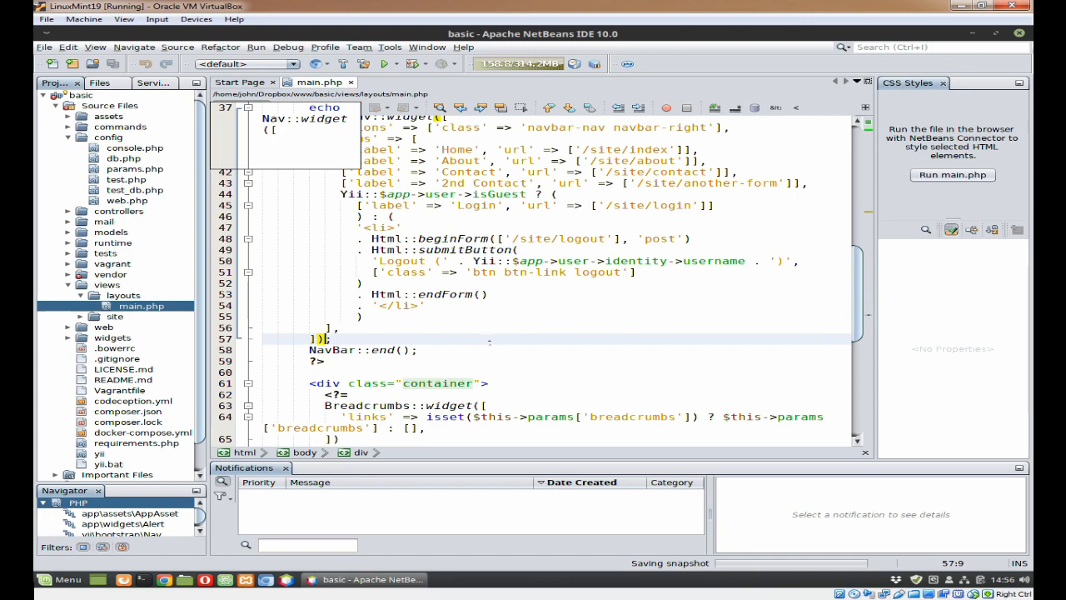
Compare the closing parenthesis on line 57 of main.php with its matching opening at Nav::widget on line 37.
key("Down")
key("End")
scroll(489, 341, "up", 3)
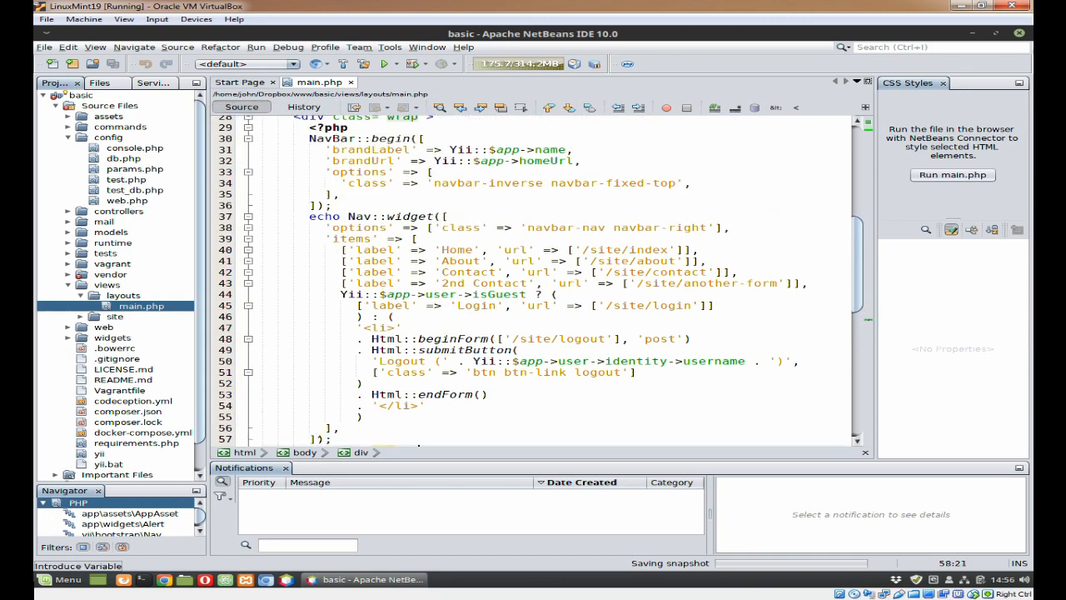
left_click(418, 442)
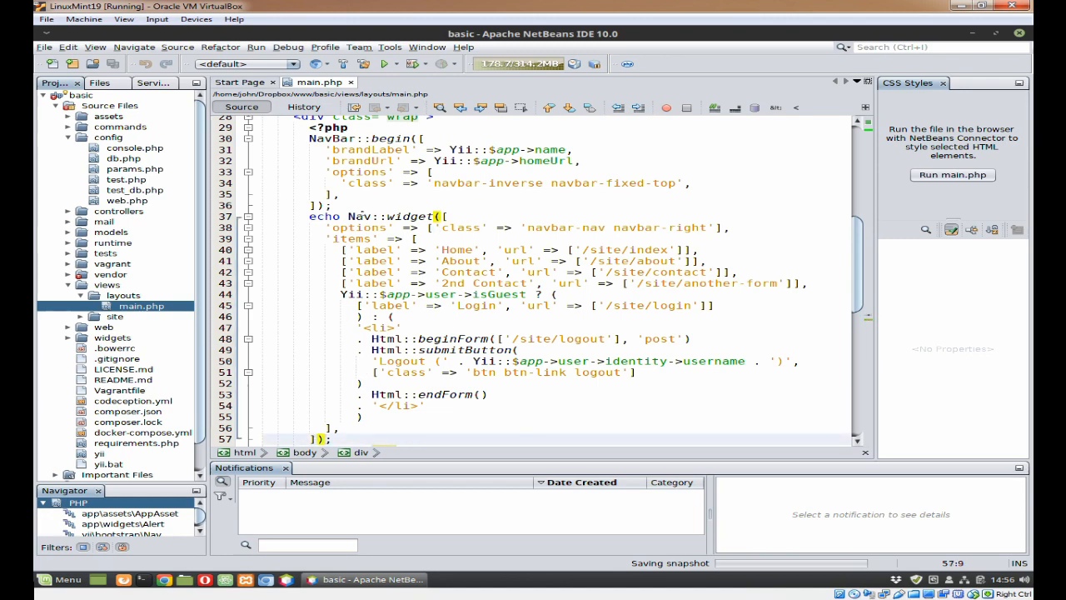
scroll(444, 227, "down", 2)
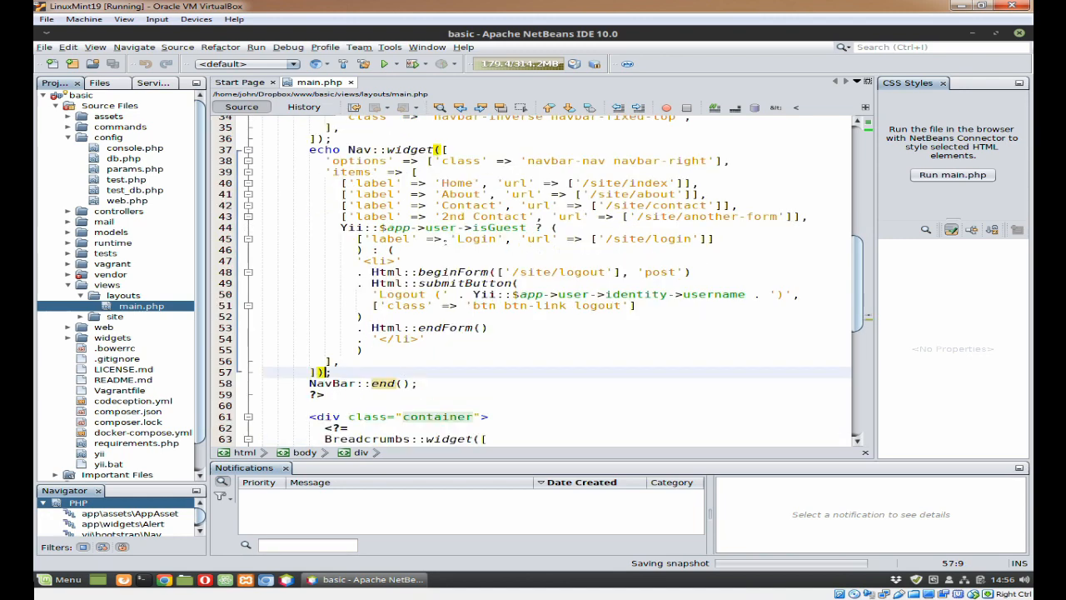
scroll(447, 239, "down", 2)
scroll(446, 239, "down", 1)
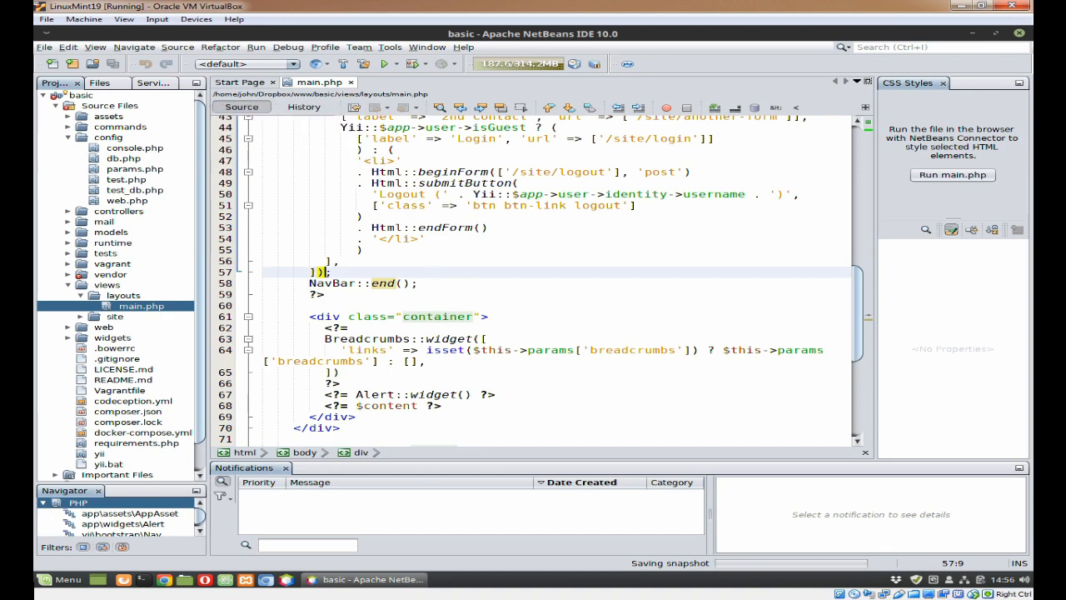
Review the Enable Camel Case Navigation option and check its caret stops within the word beginForm on line 48.
key("alt+Tab")
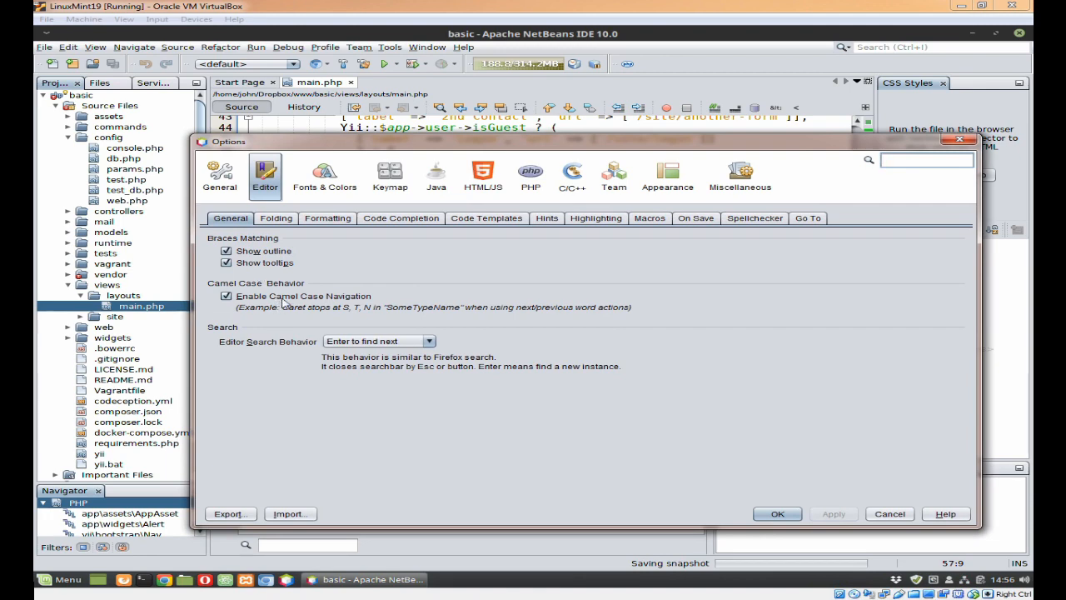
left_click_drag(532, 143, 492, 116)
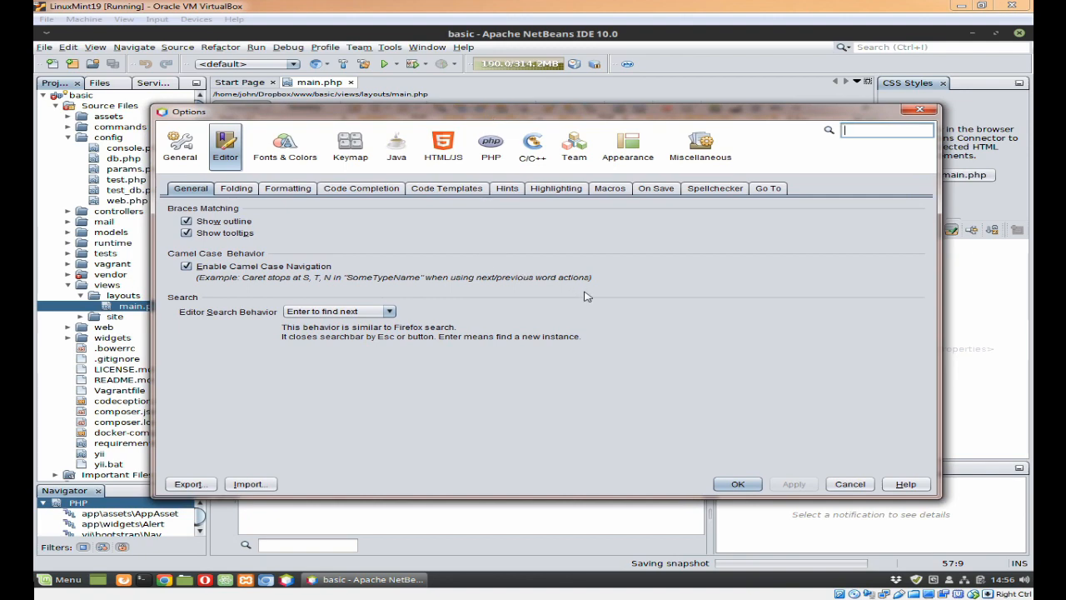
left_click_drag(581, 117, 597, 338)
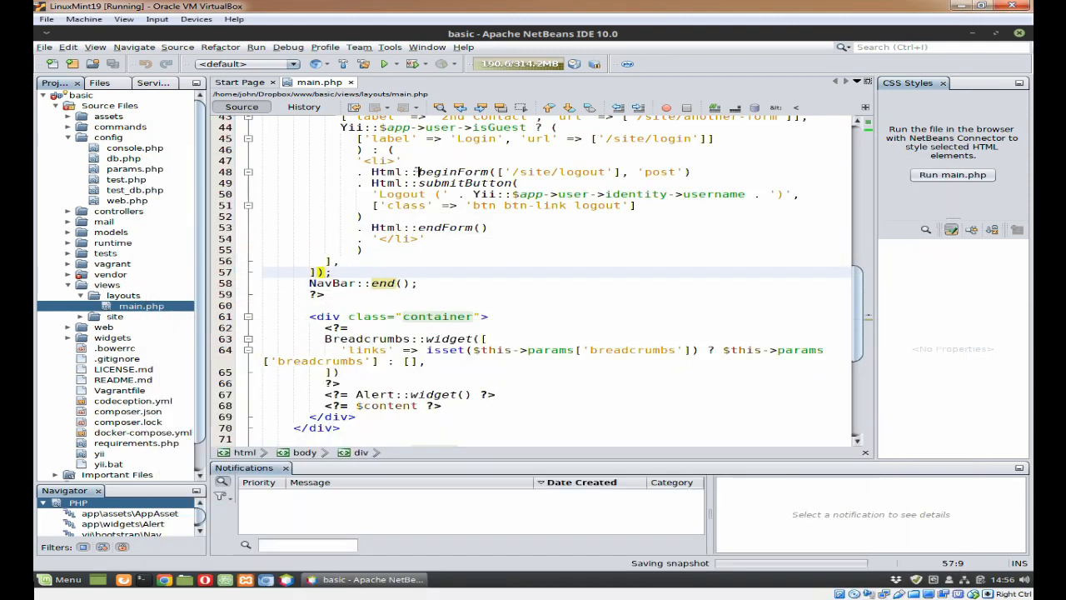
left_click(458, 171)
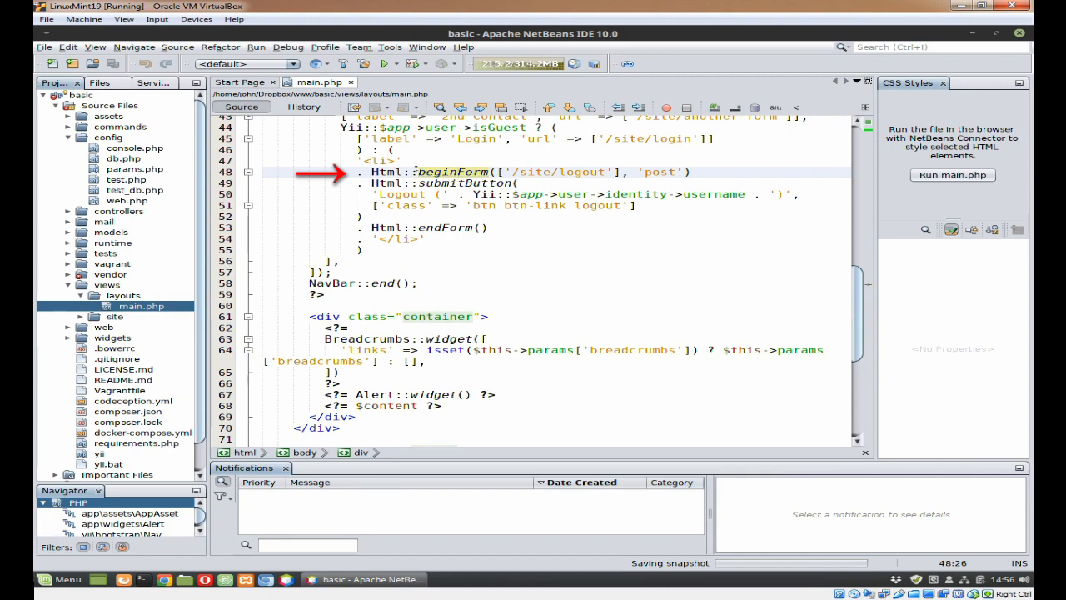
left_click(417, 171)
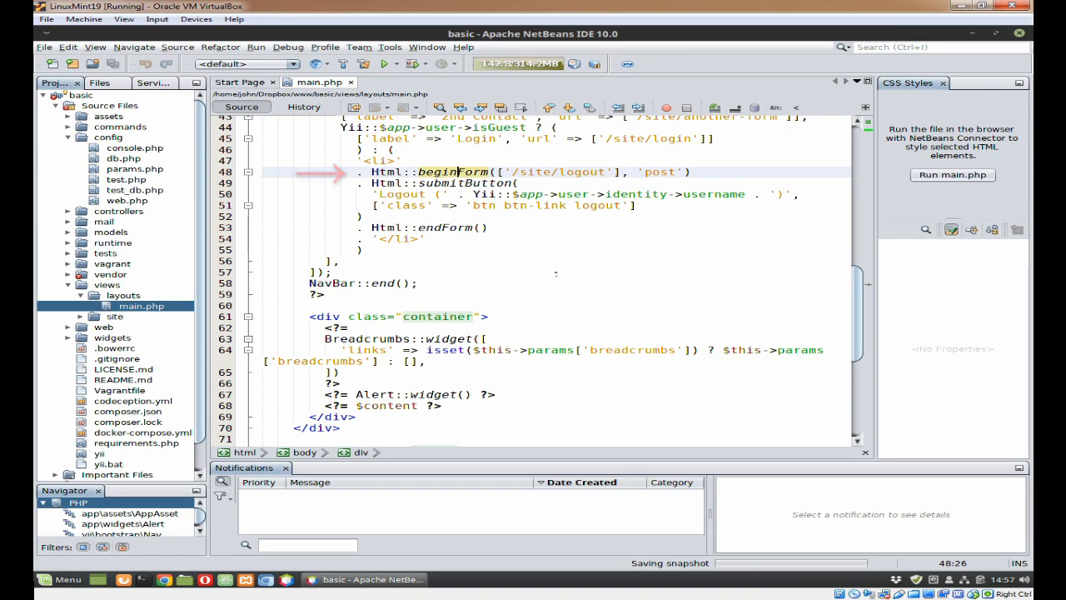
Look through main.php from the Breadcrumbs widget past the wrap div up to the opening use statements.
left_click(488, 350)
scroll(487, 320, "down", 1)
scroll(487, 318, "up", 5)
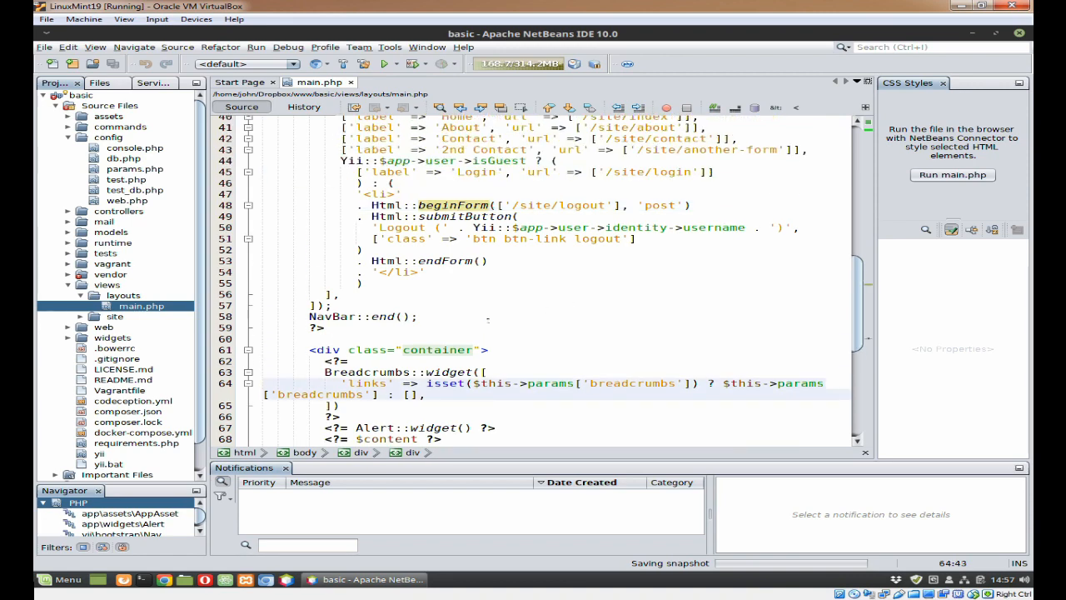
scroll(498, 316, "up", 2)
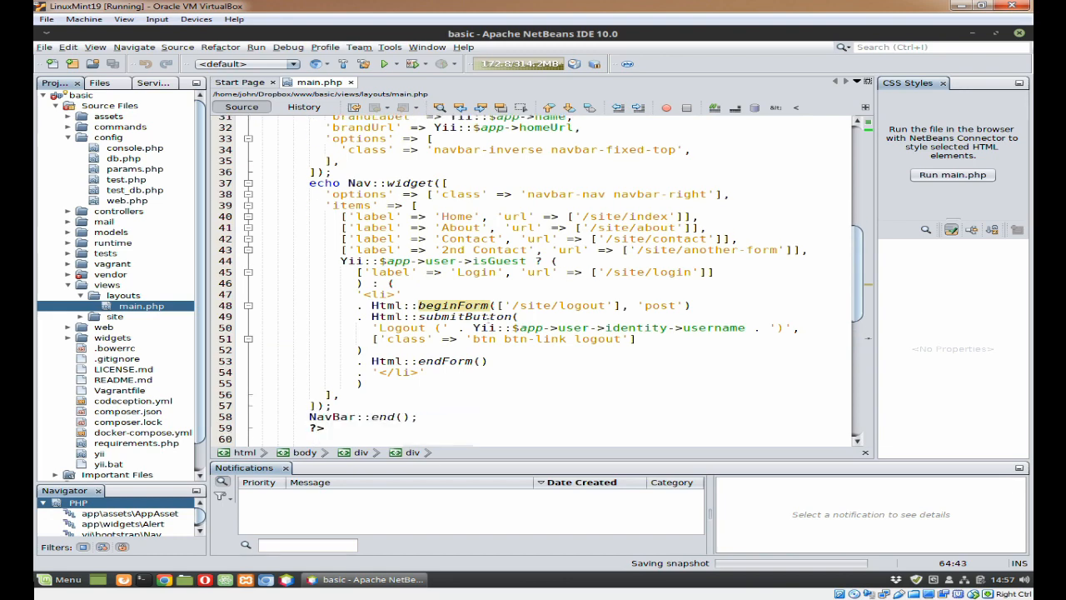
left_click(574, 153)
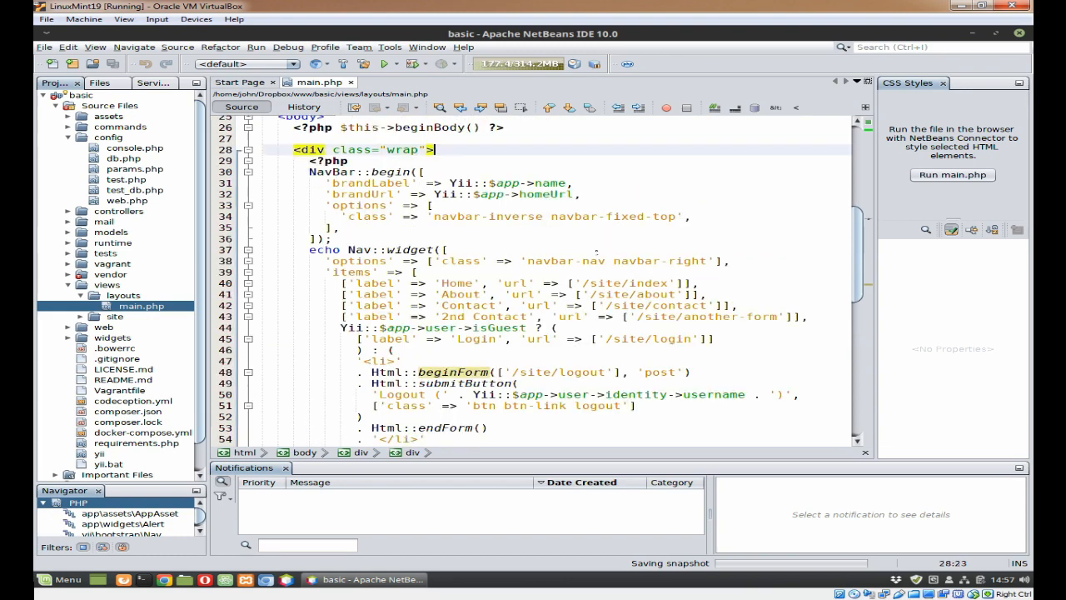
scroll(561, 185, "up", 8)
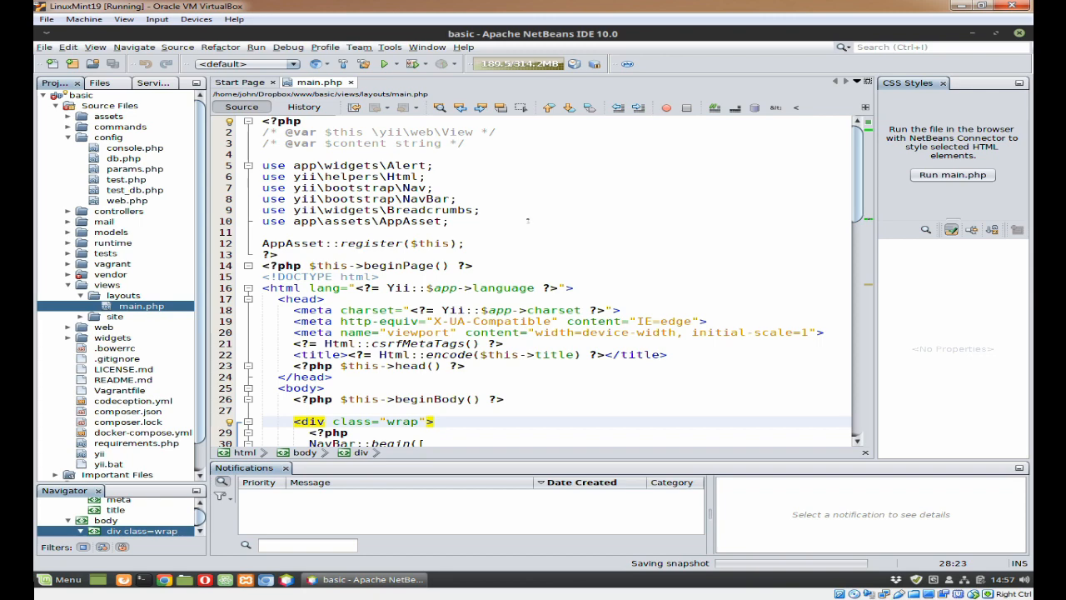
scroll(527, 221, "down", 10)
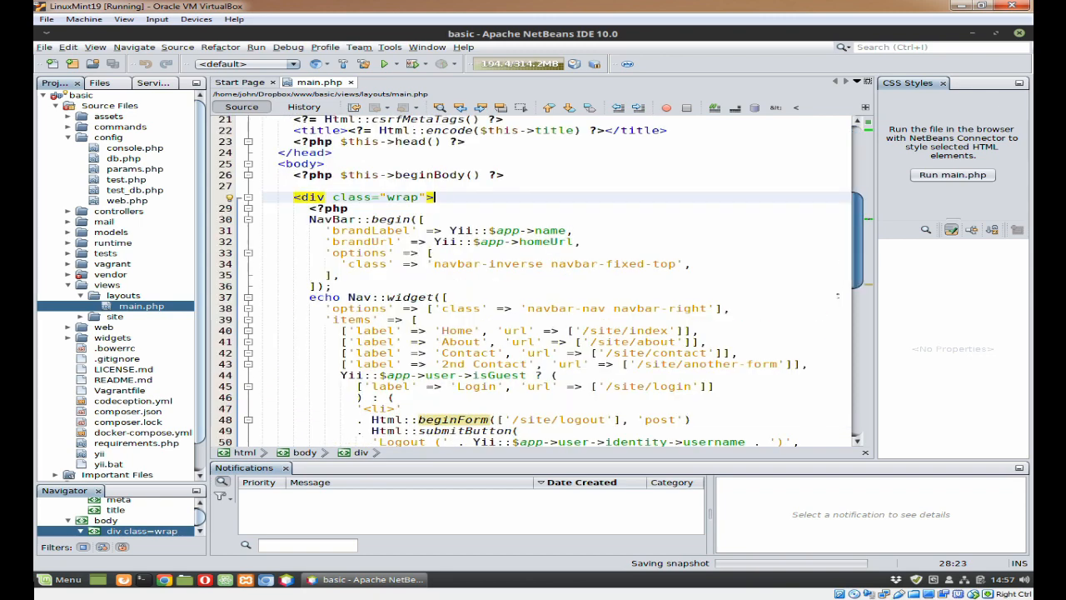
scroll(622, 213, "up", 10)
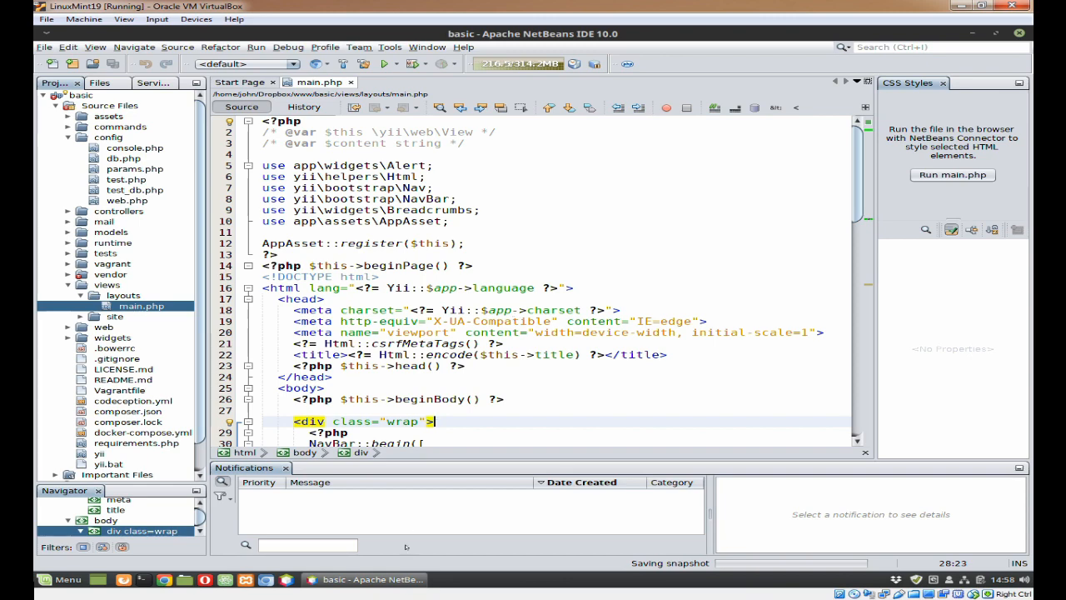
Return to the editor's General options and view the Editor Search Behavior setting in the repositioned dialog.
key("alt+Tab")
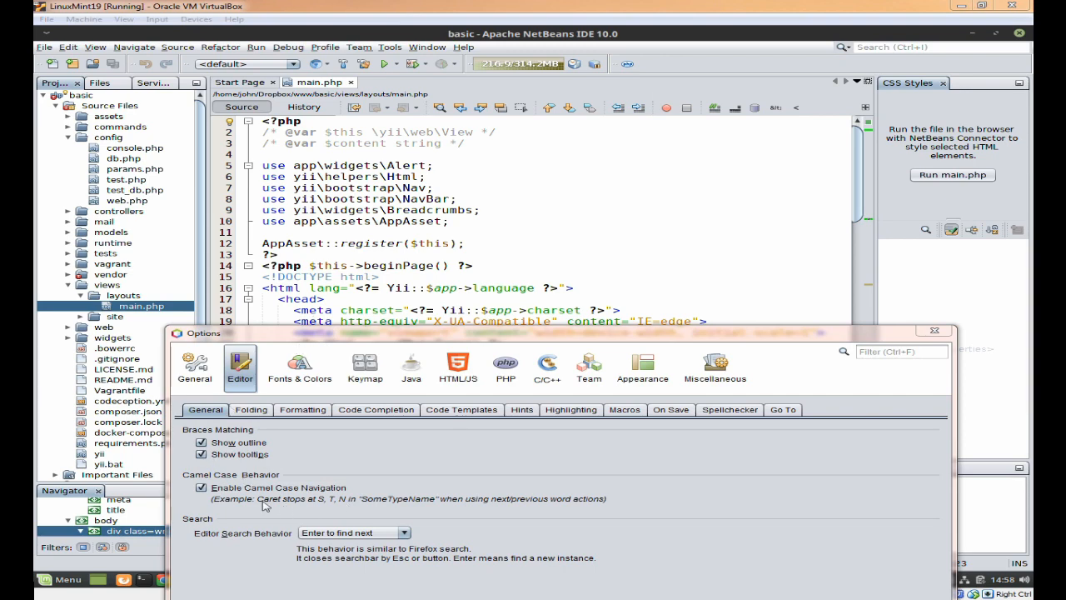
left_click_drag(491, 336, 476, 133)
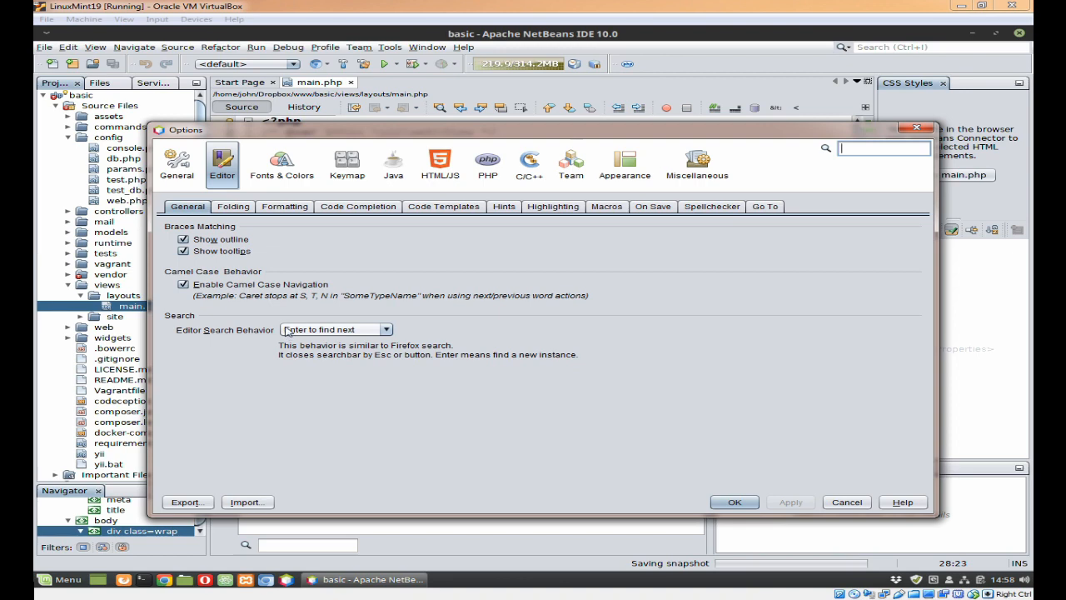
Check the available choices for Editor Search Behavior and keep Enter to find next.
left_click(333, 330)
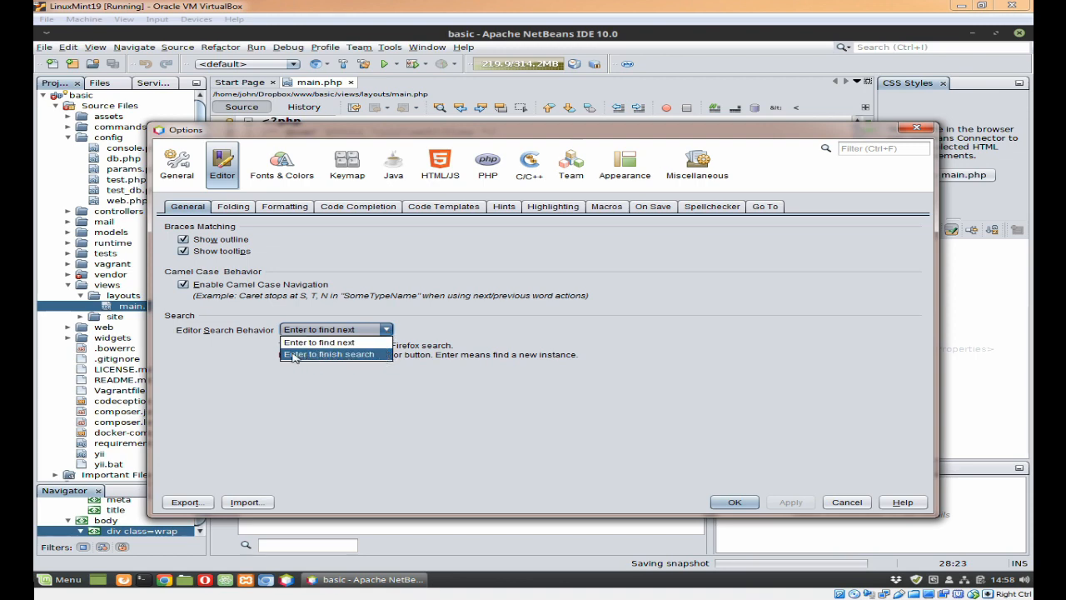
left_click(458, 333)
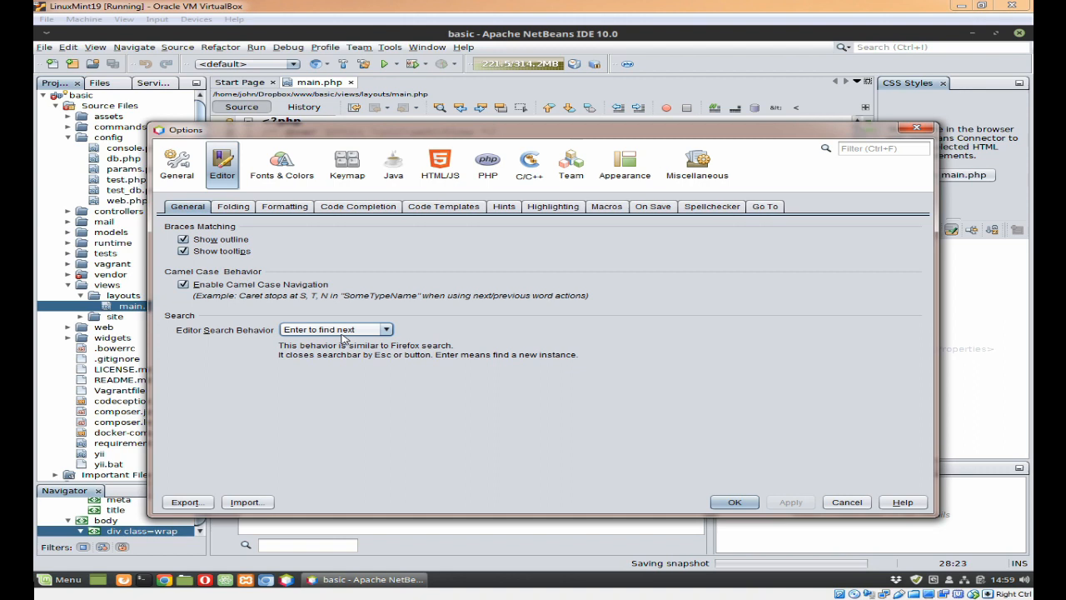
Open the editor's Folding options, view the HTML language settings and return to All Languages.
left_click(237, 208)
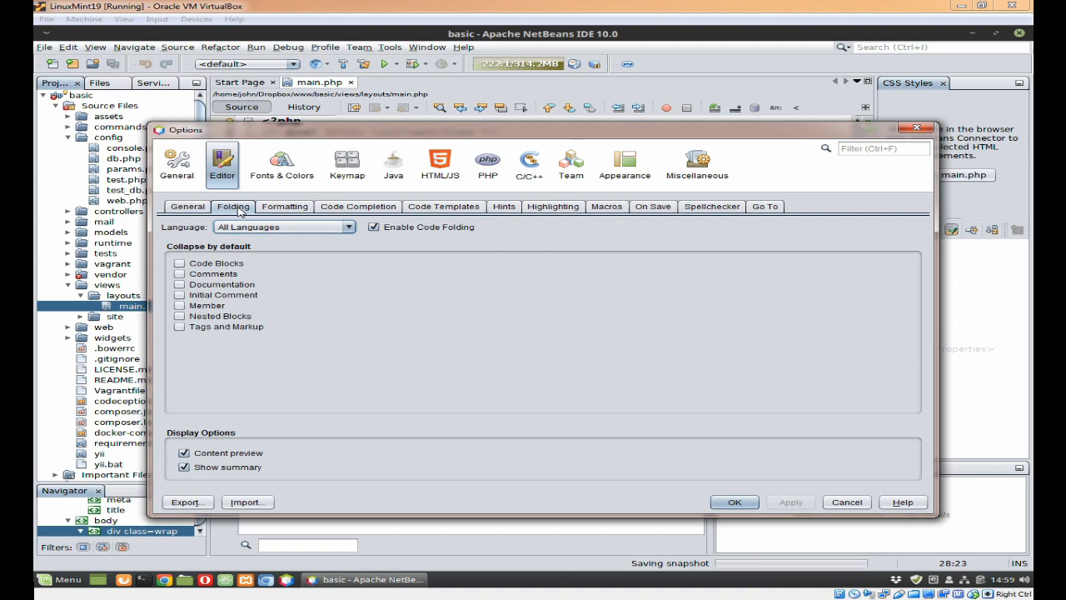
left_click(280, 227)
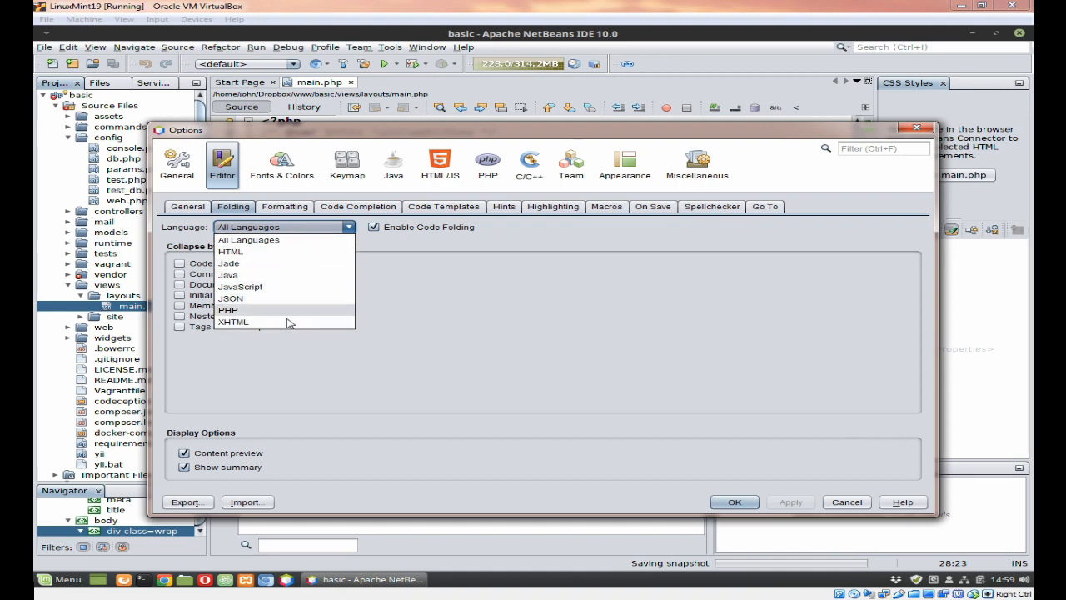
left_click(301, 254)
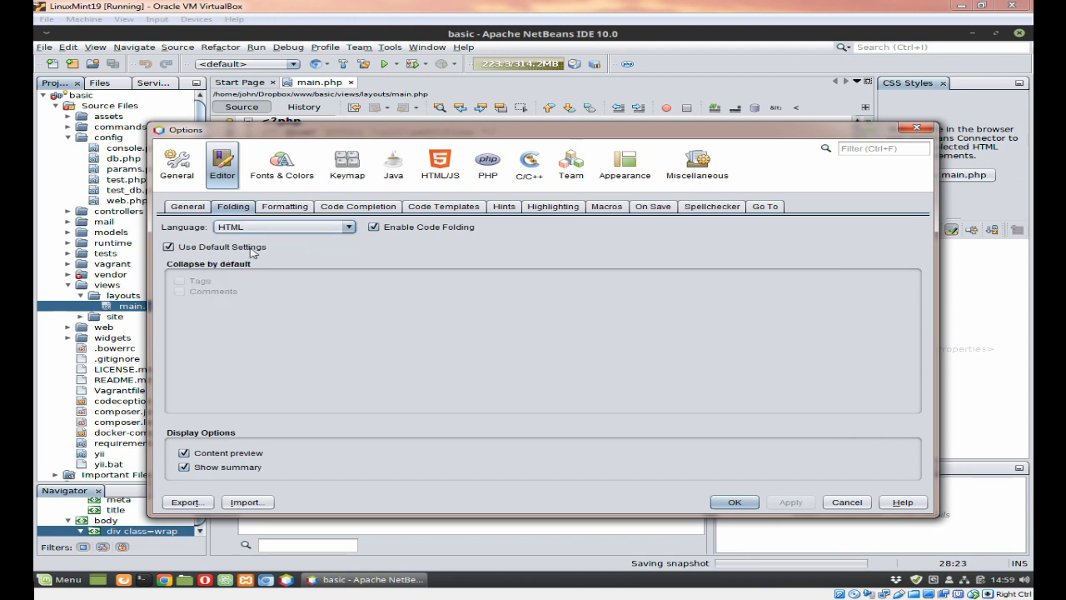
left_click(354, 230)
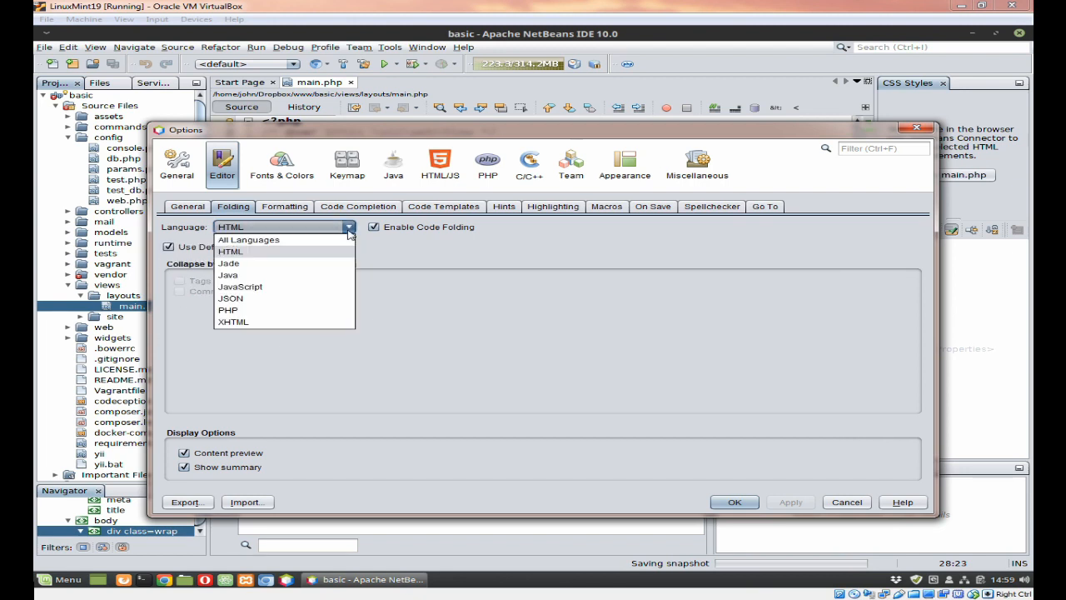
left_click(302, 242)
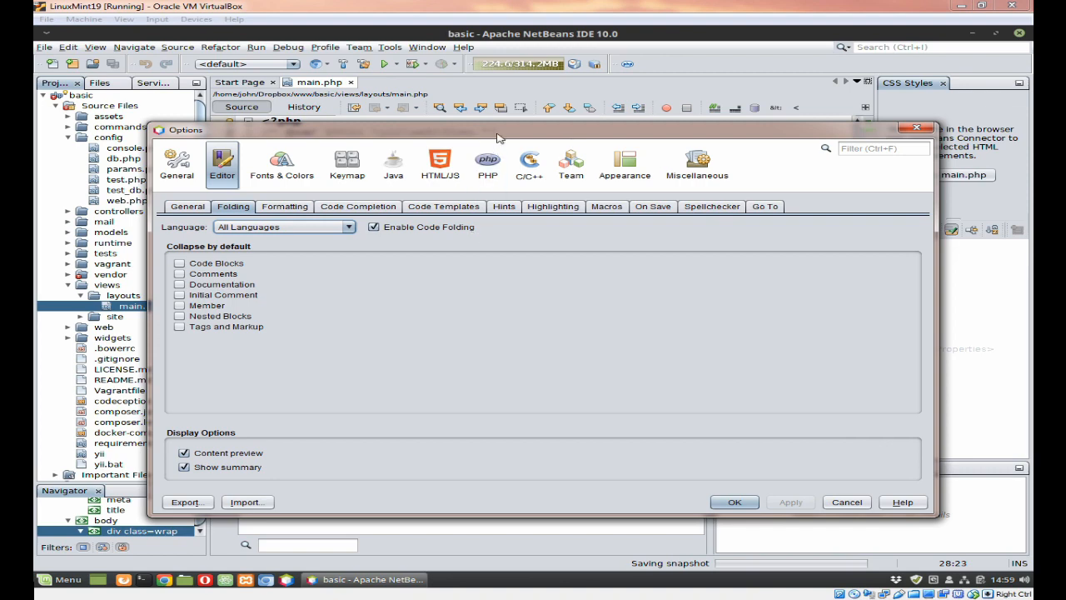
Move the Options dialog clear of the code and fold, unfold and refold the use statements on lines 5 to 10 of main.php.
left_click_drag(498, 137, 500, 382)
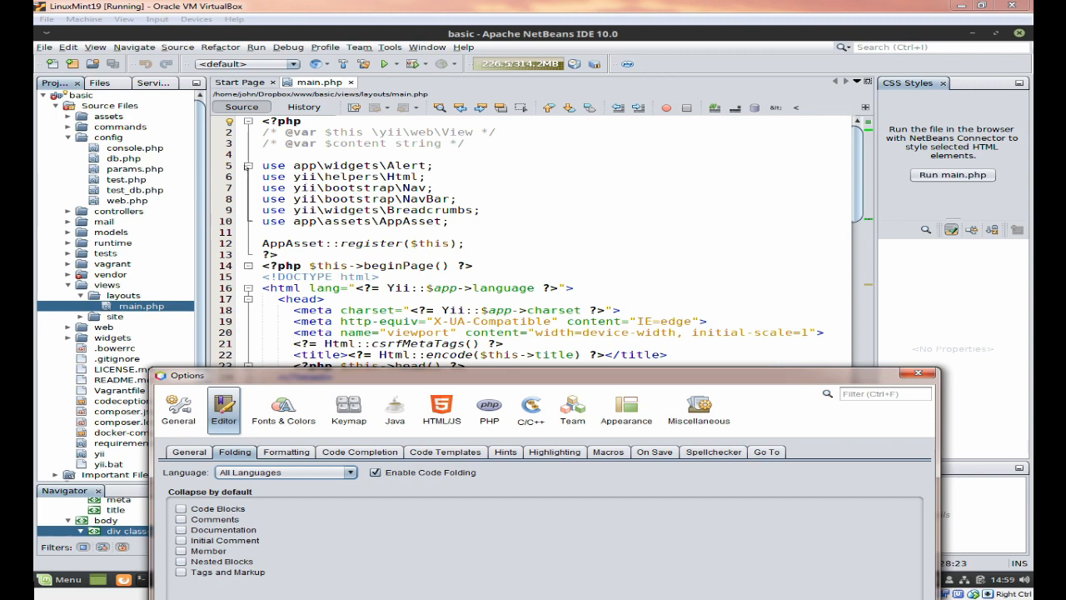
left_click(247, 166)
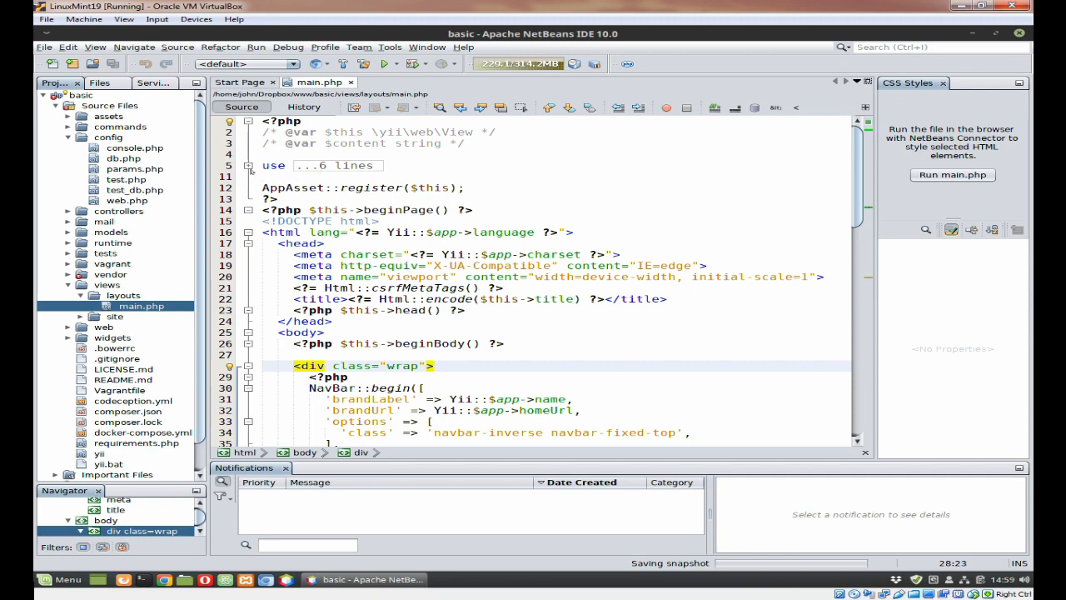
left_click(247, 165)
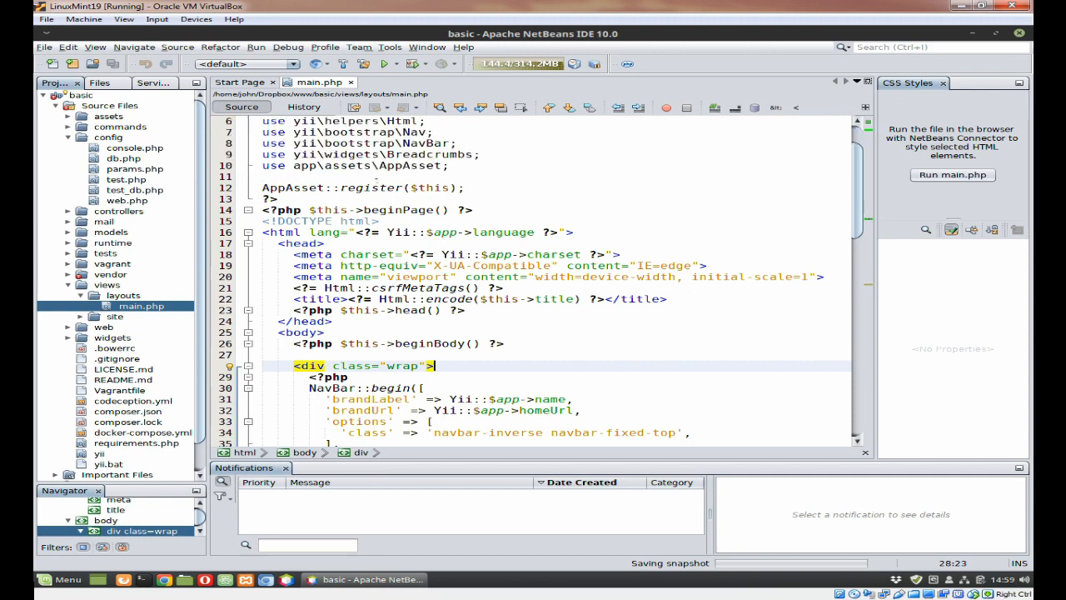
scroll(541, 281, "up", 2)
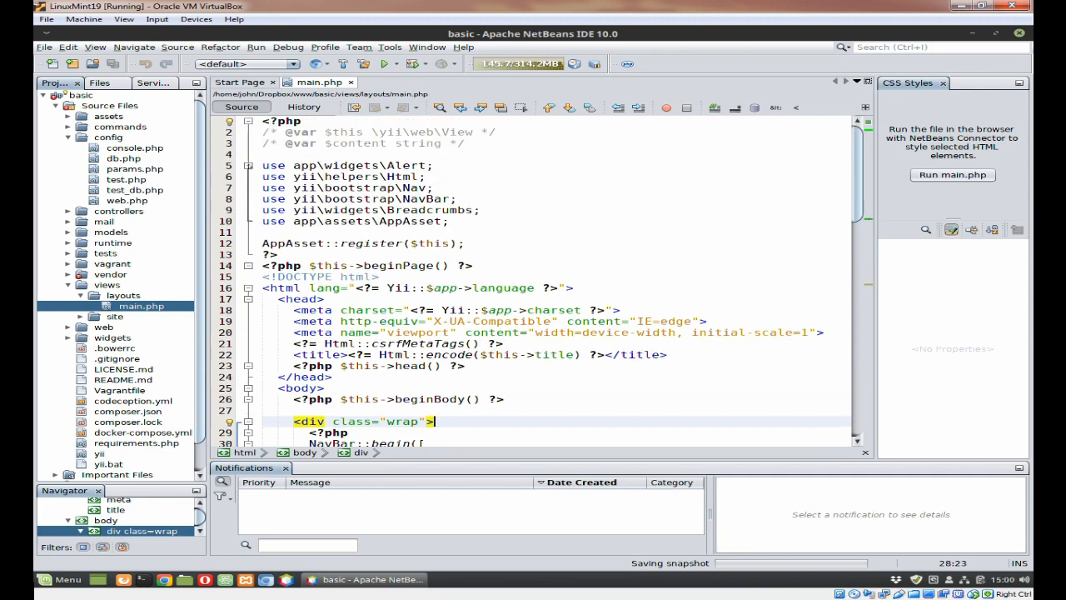
left_click(247, 166)
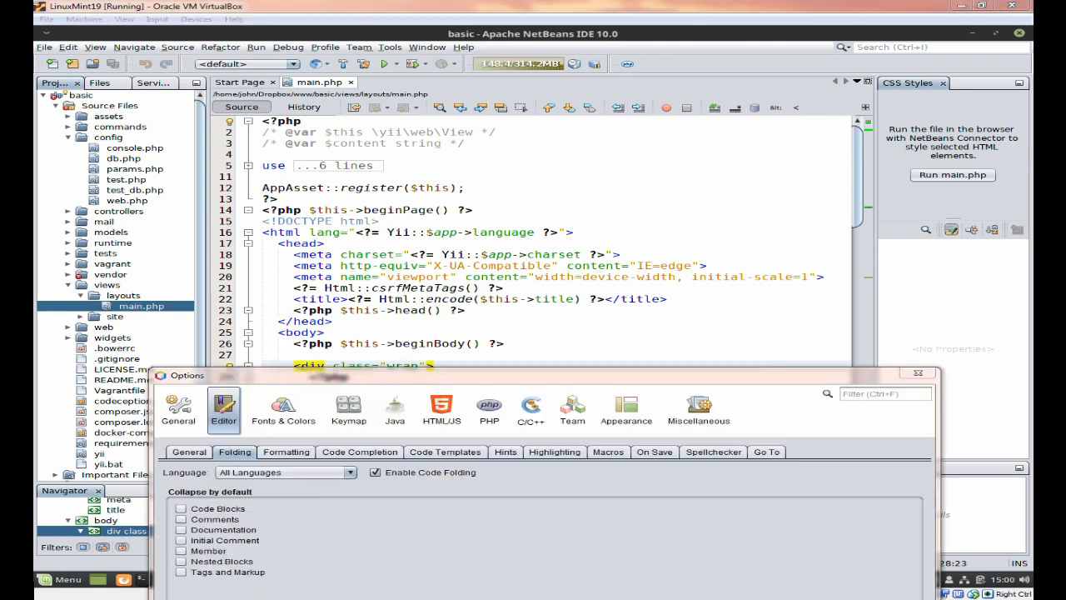
Bring the Folding options back into view and set Initial Comment to collapse by default for All Languages.
left_click_drag(598, 373, 633, 198)
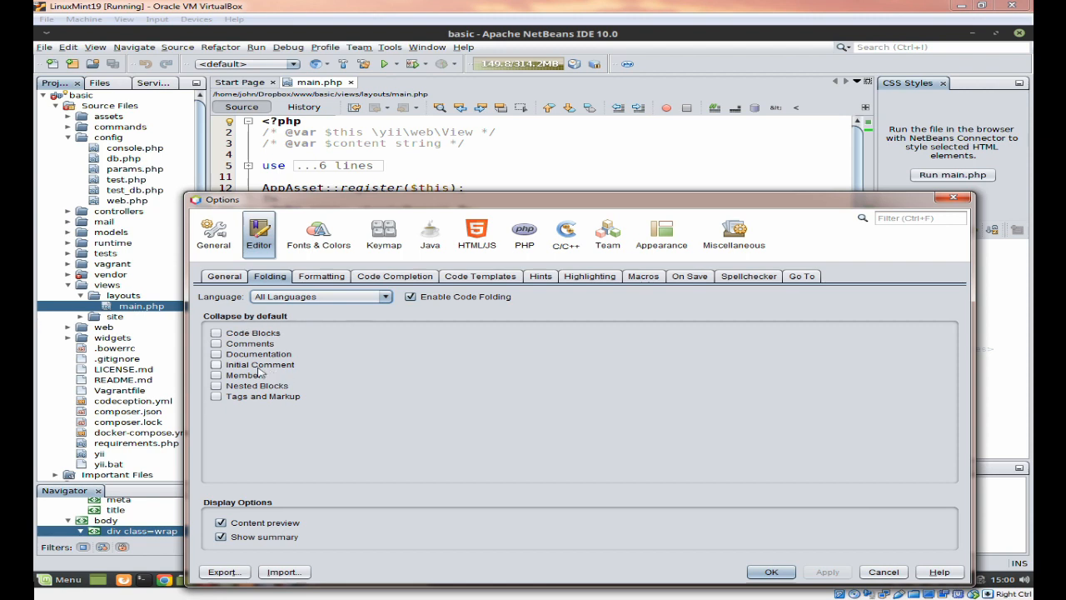
left_click(217, 366)
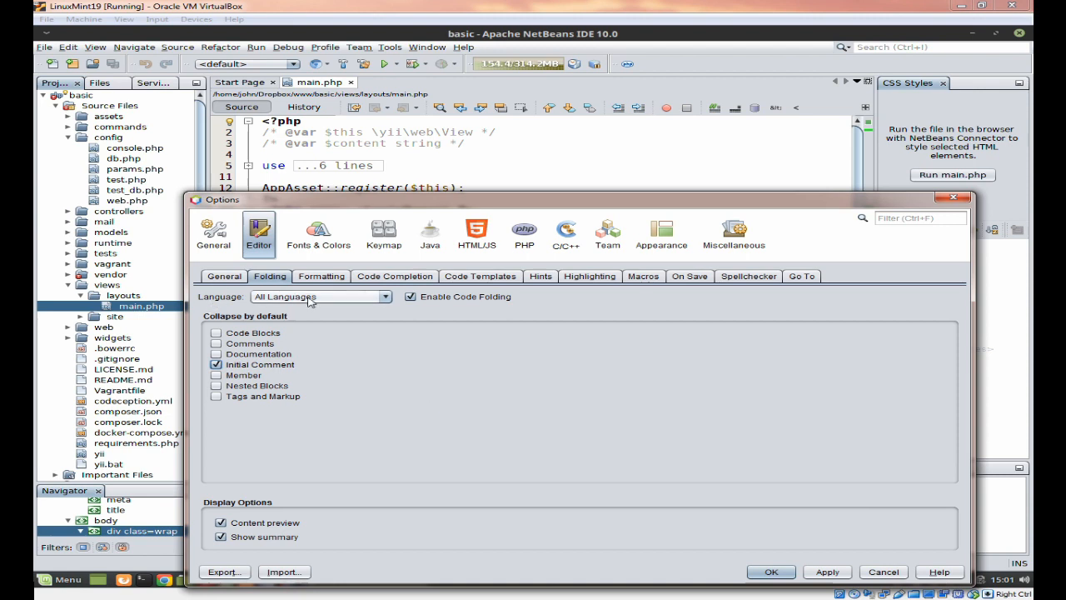
Switch the folding language to HTML and try Use Default Settings off and on, leaving it enabled.
left_click(386, 298)
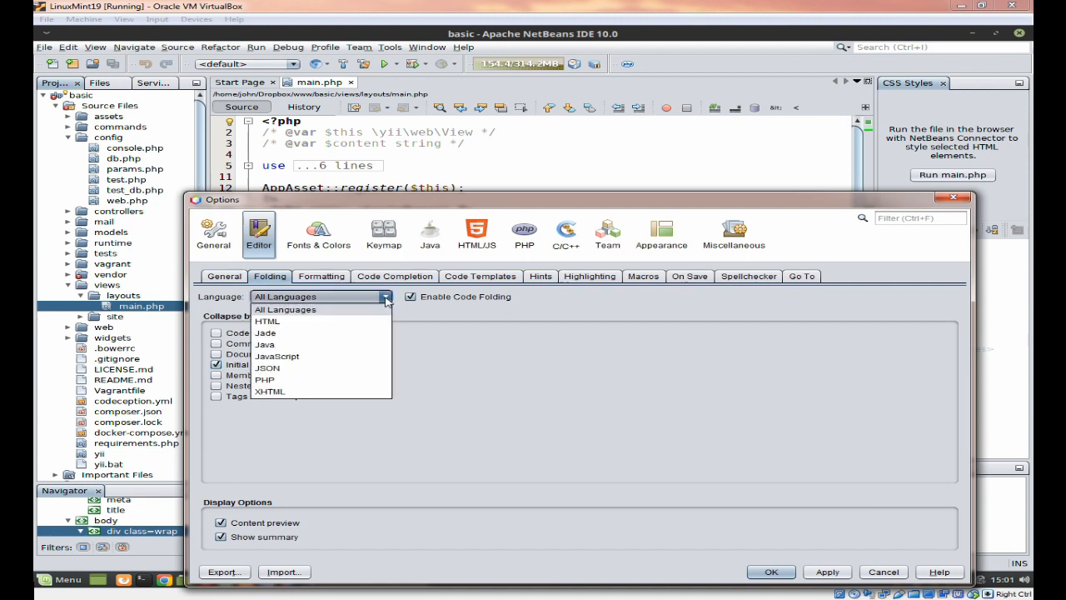
left_click(319, 322)
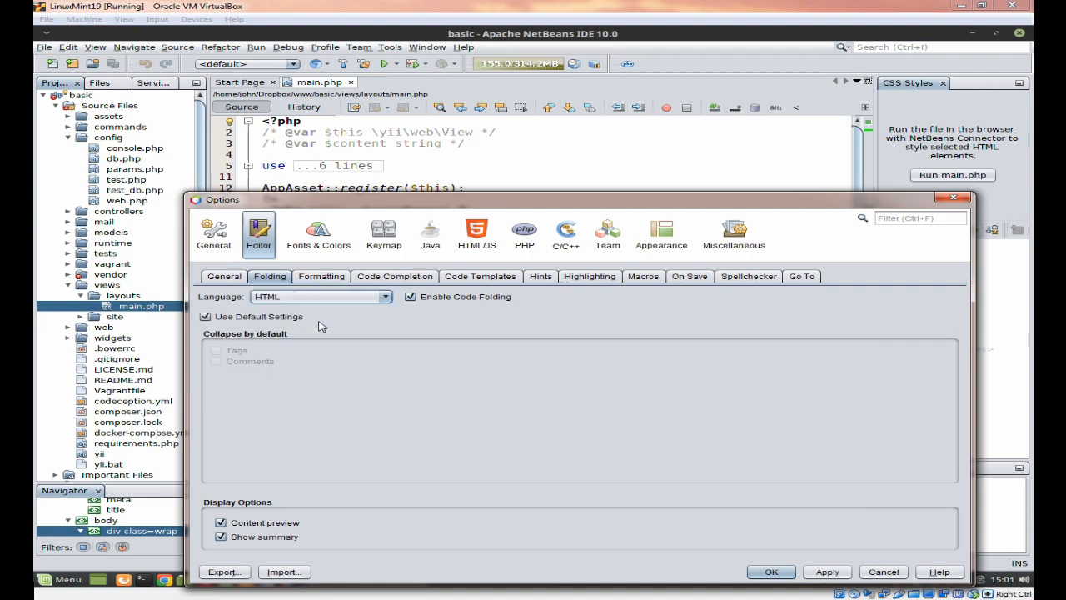
left_click(204, 317)
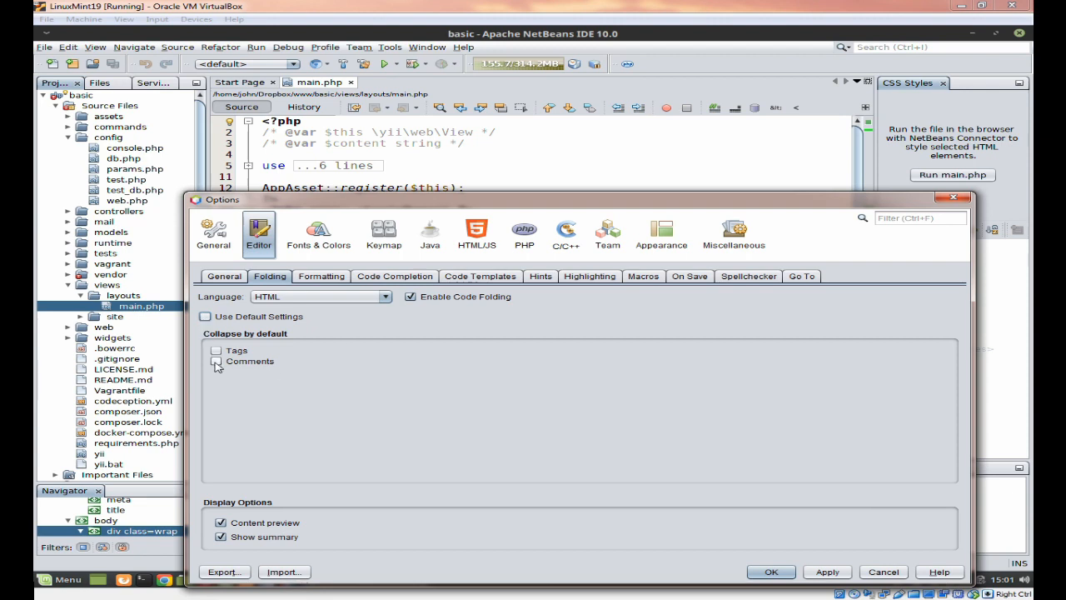
left_click(205, 317)
left_click(206, 318)
left_click(205, 318)
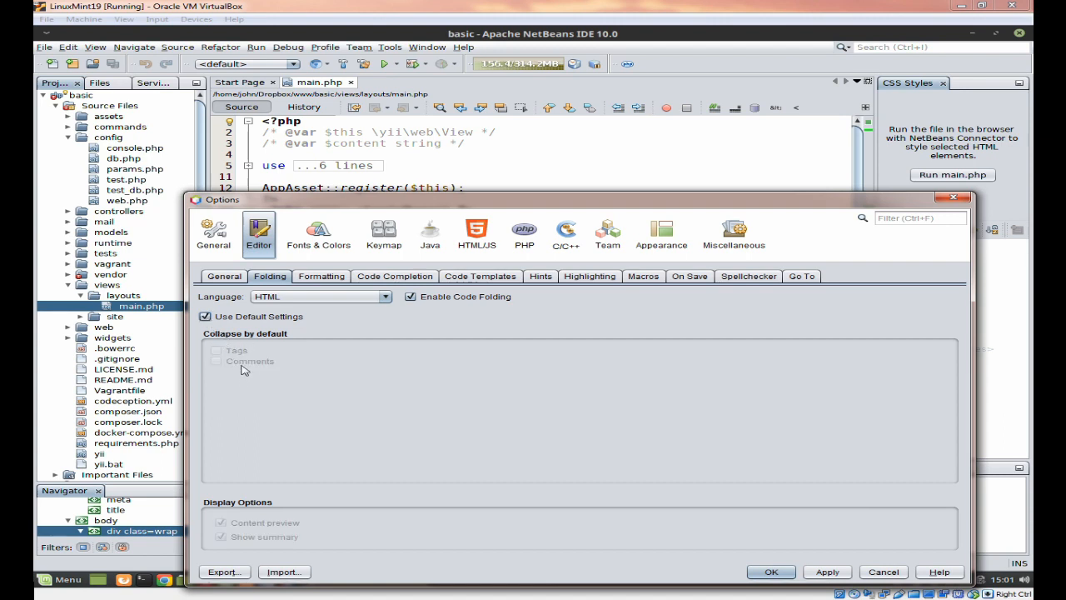
Review the Collapse by default options for PHP, Java and XHTML.
left_click(388, 298)
left_click(354, 379)
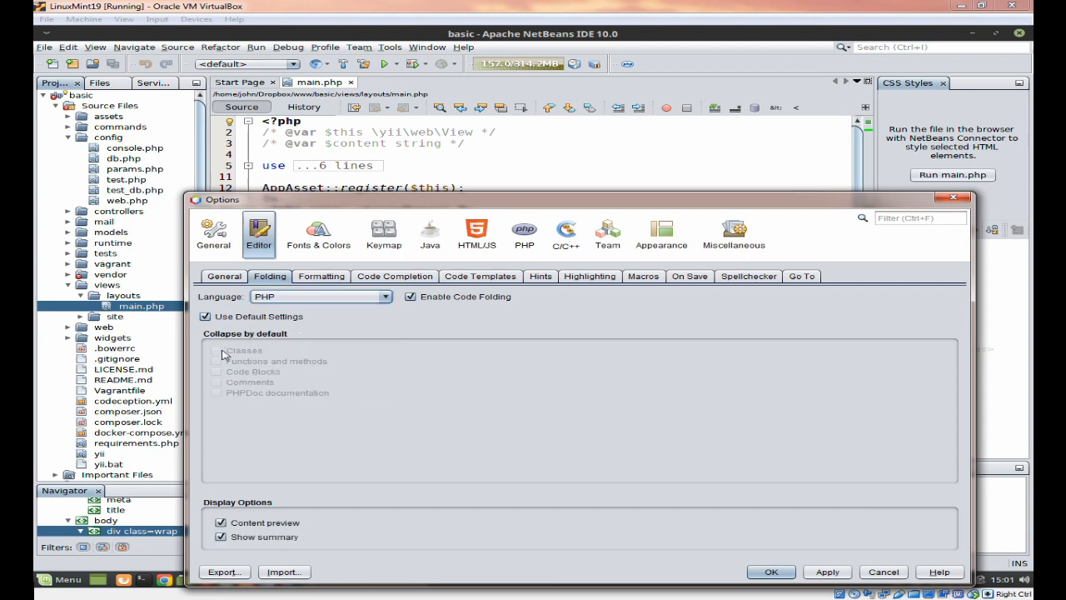
left_click(386, 297)
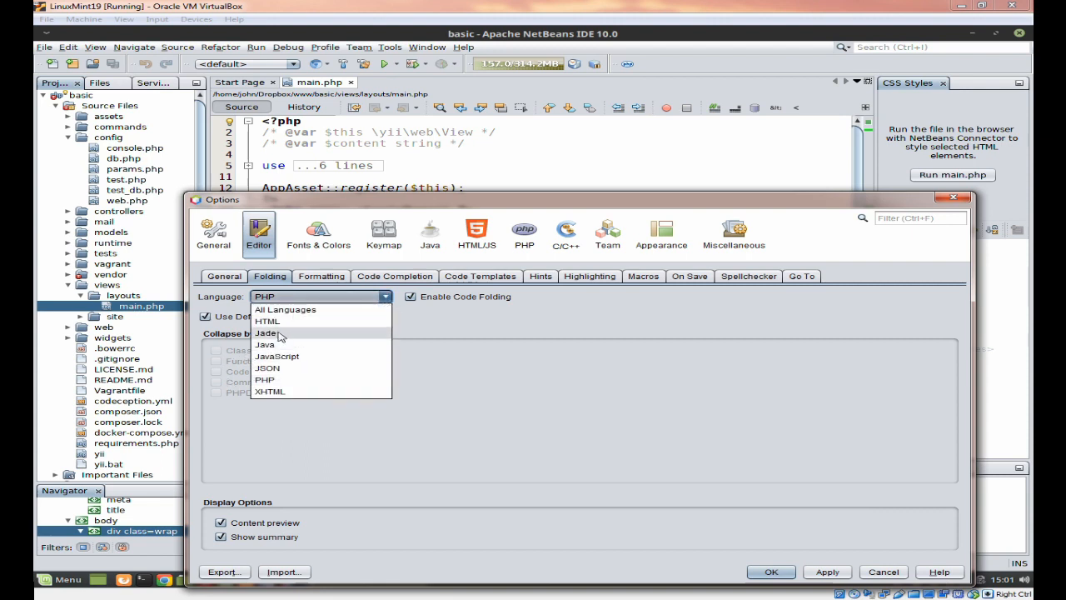
left_click(280, 345)
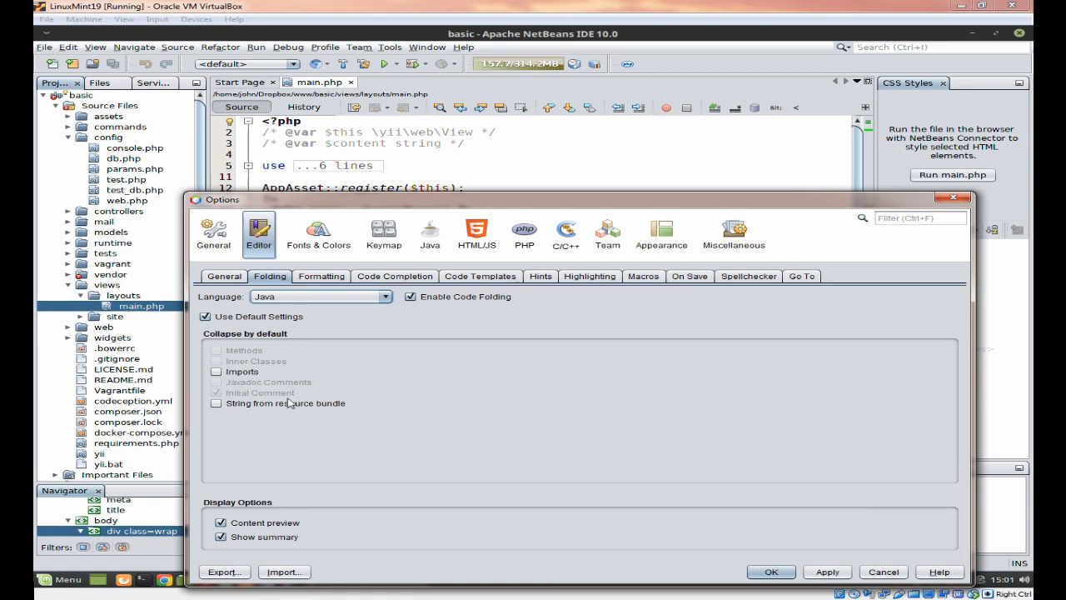
left_click(320, 297)
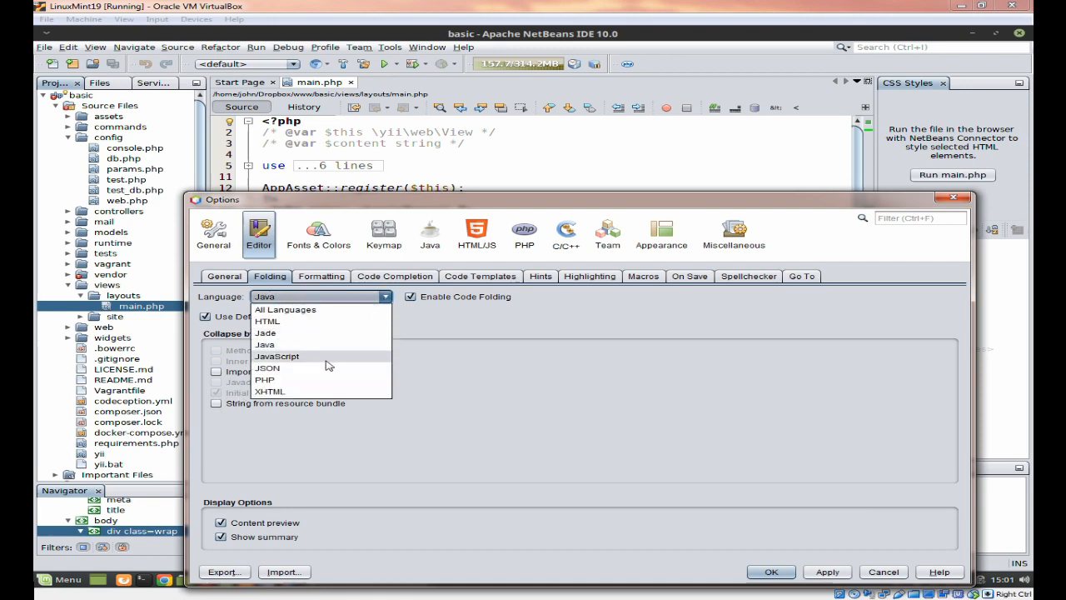
left_click(318, 391)
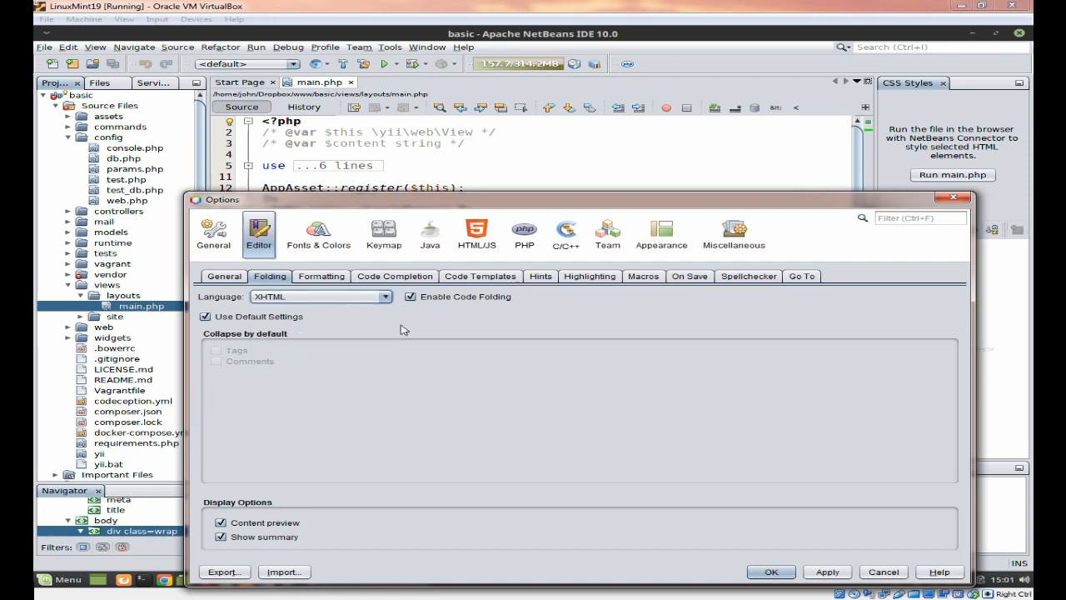
Review the folding options for JavaScript, Java and Jade, and return the language to All Languages.
left_click(387, 297)
left_click(318, 358)
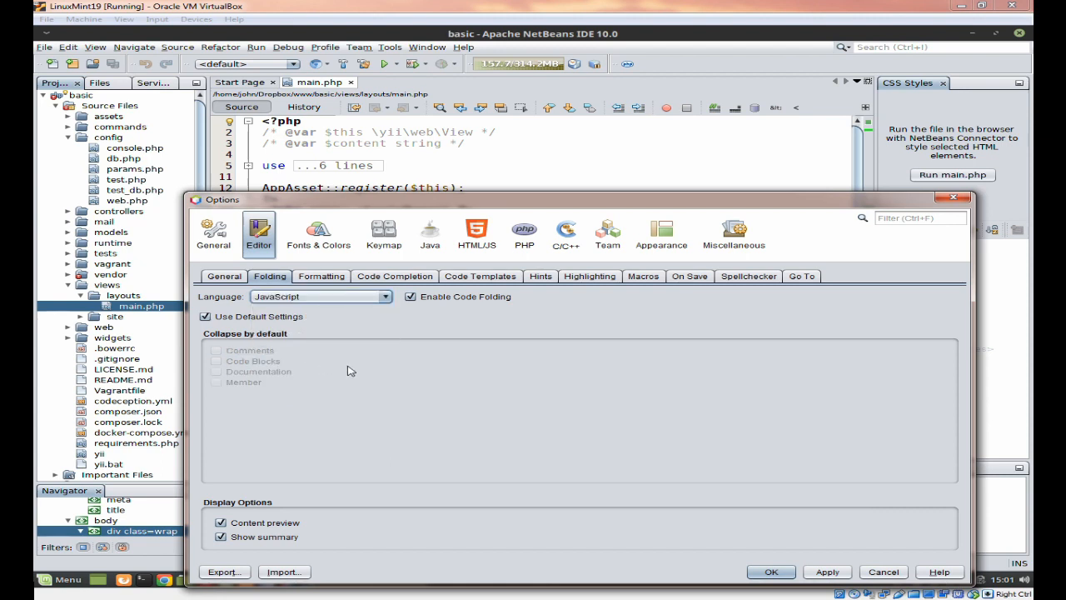
left_click(387, 297)
left_click(298, 345)
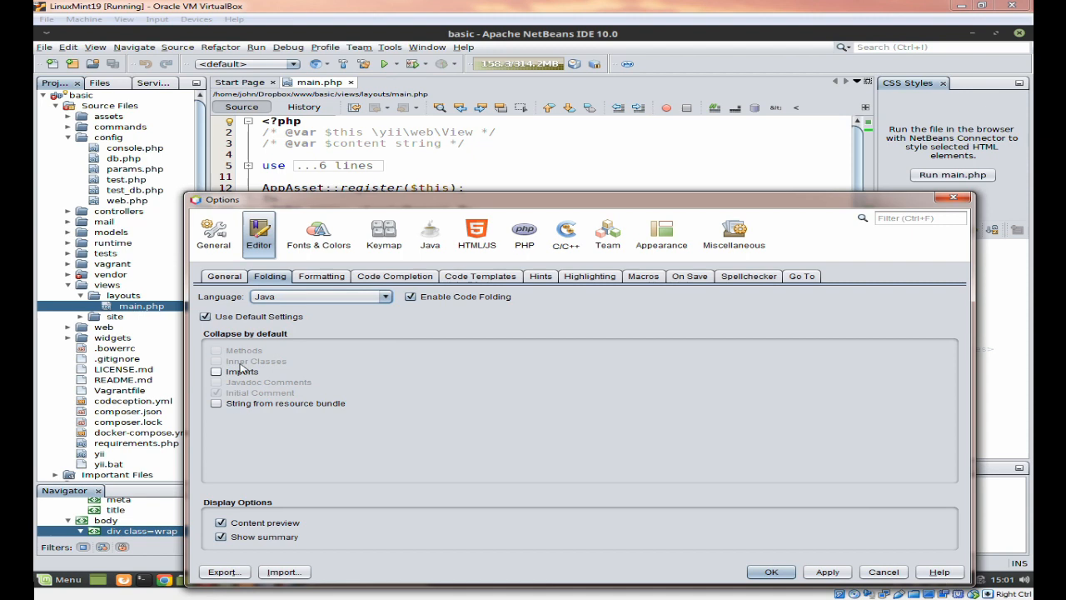
left_click(386, 298)
left_click(334, 333)
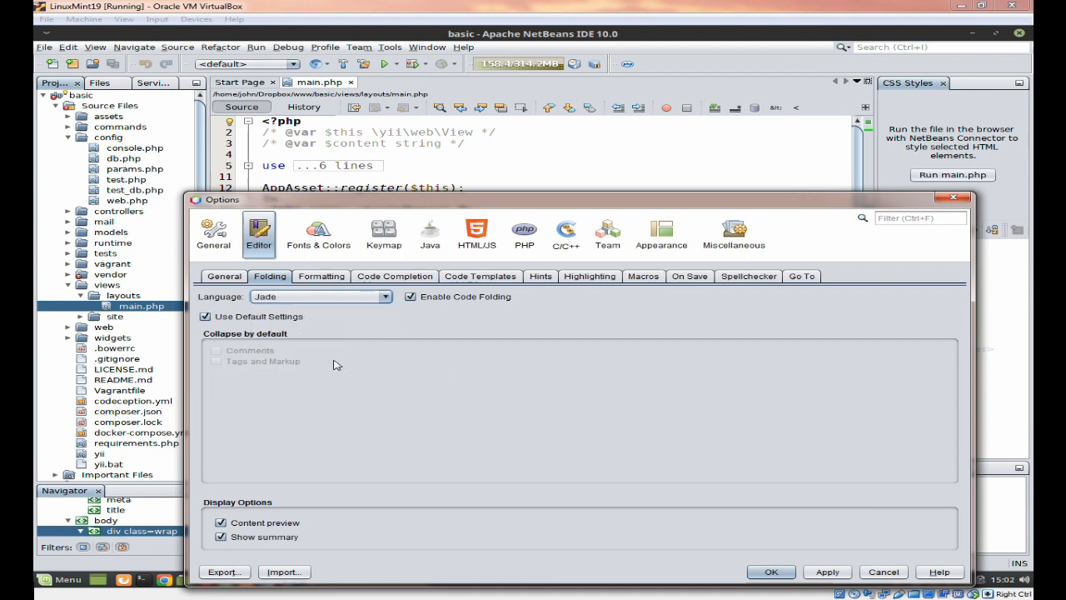
left_click(387, 298)
left_click(273, 304)
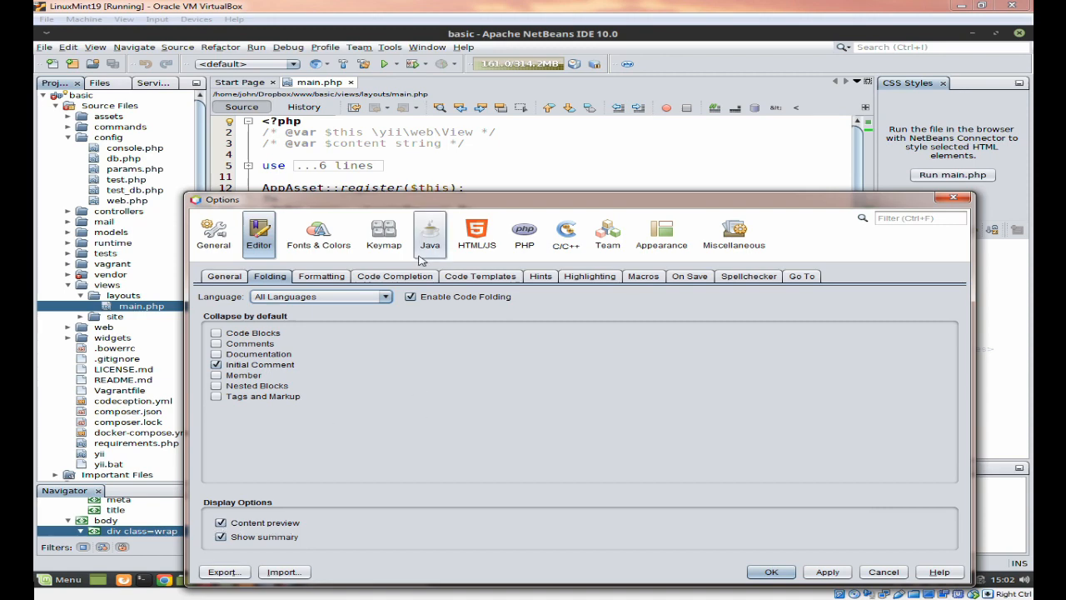
Preview the folded use statements in main.php, expand and refold the block, and check its content preview again.
left_click_drag(445, 202, 381, 439)
mouse_move(356, 165)
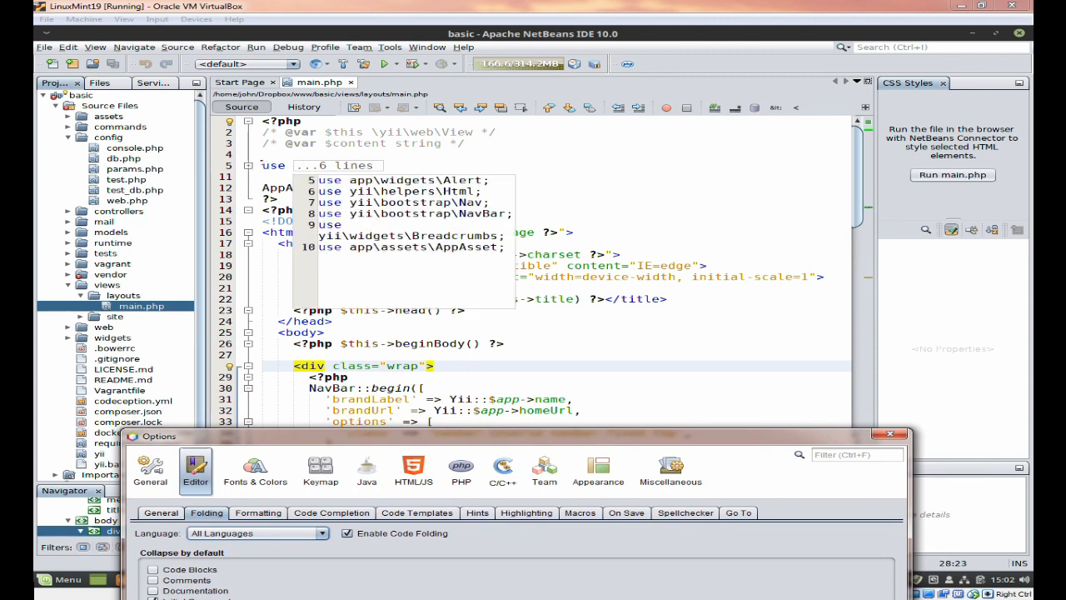
left_click(248, 165)
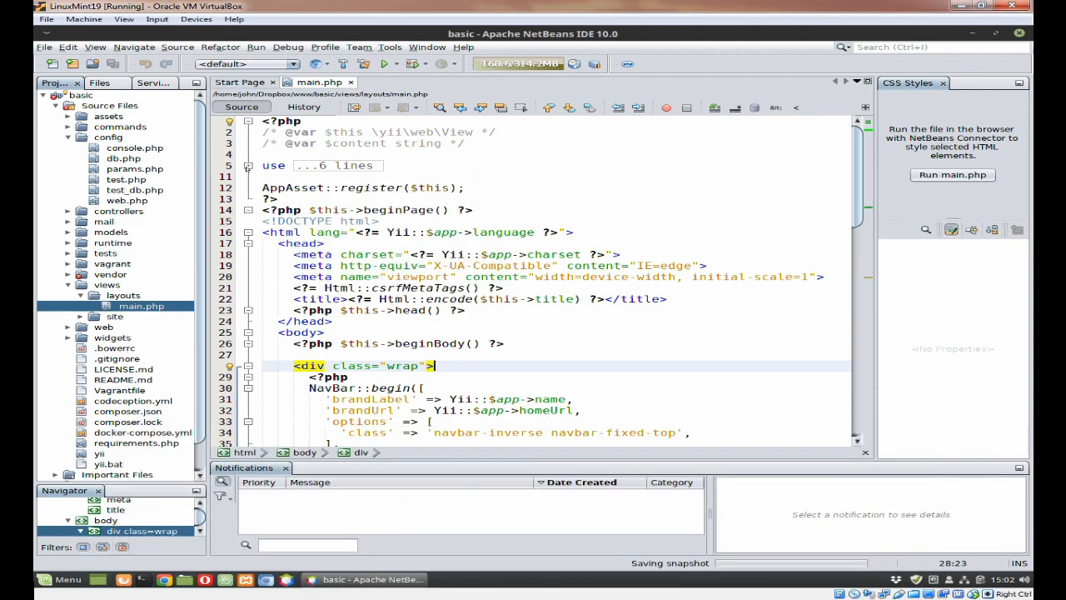
scroll(548, 206, "up", 2)
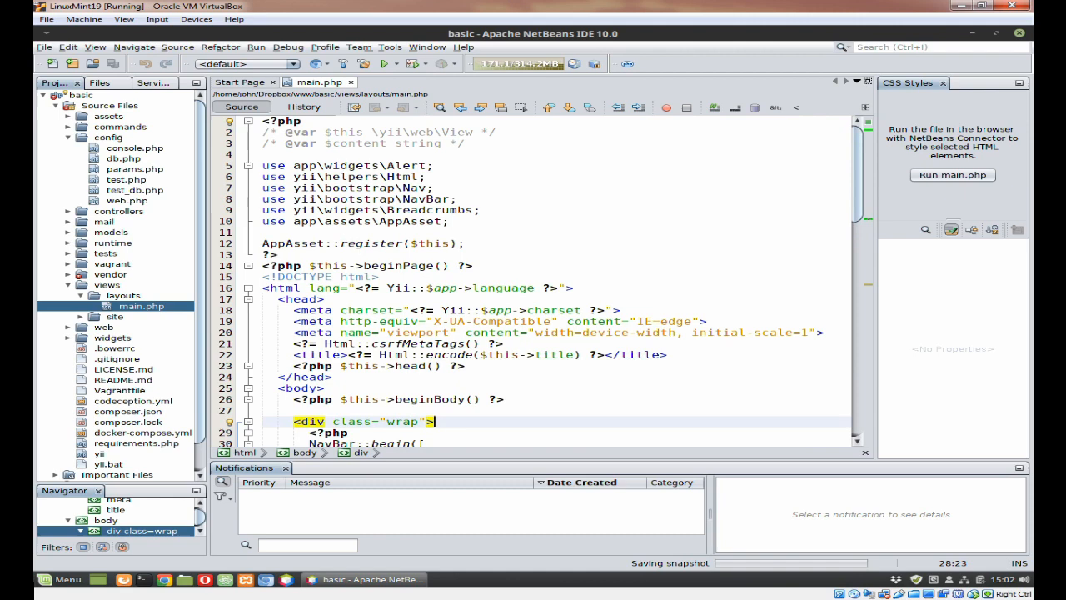
left_click(248, 166)
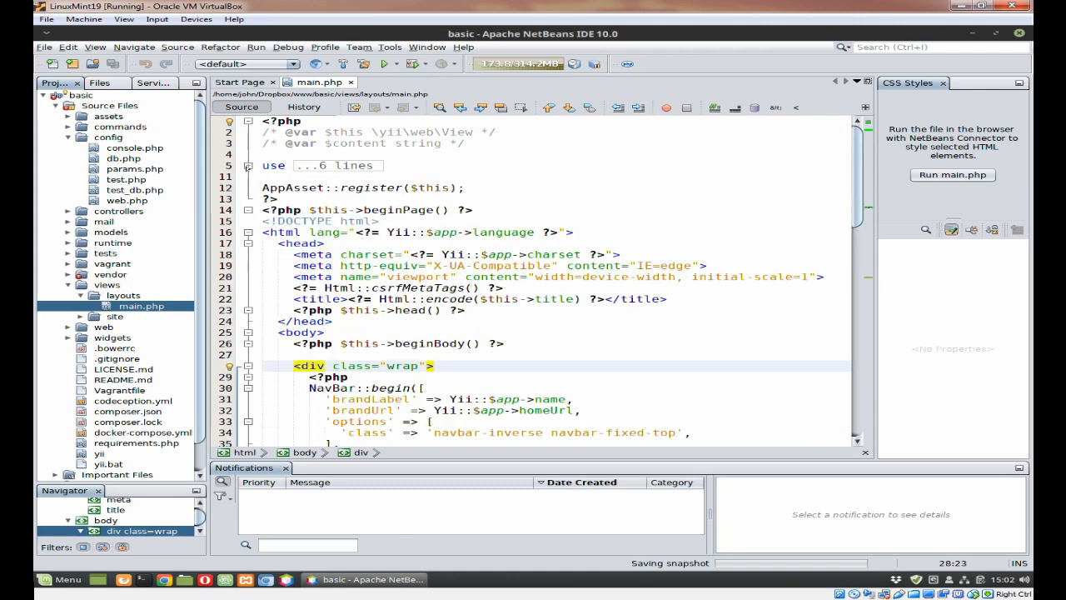
mouse_move(320, 160)
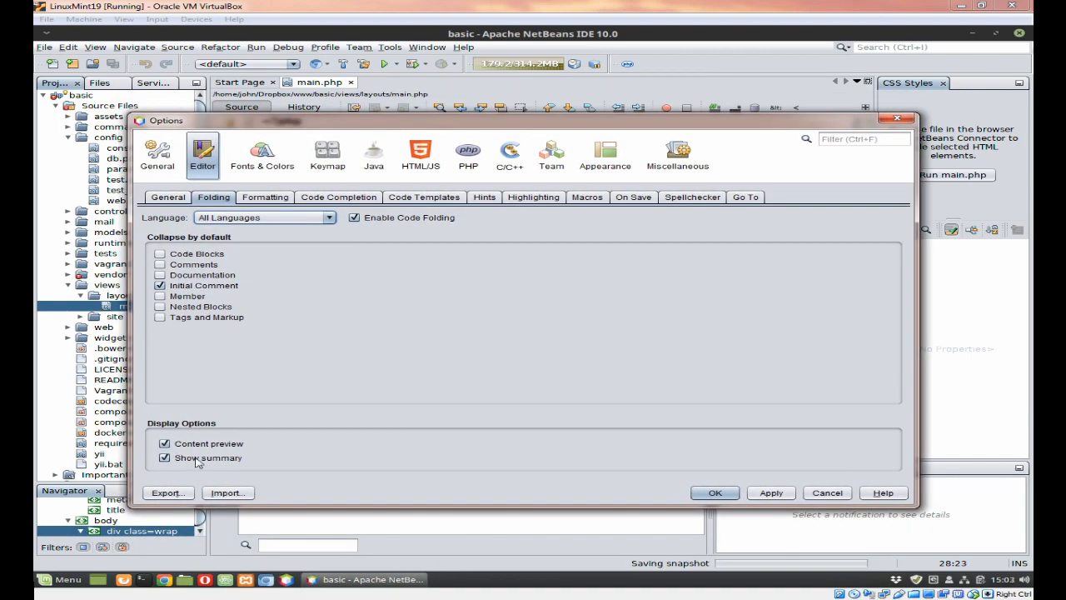
Compare the Show summary option with the folded use line in main.php and apply the Folding settings.
left_click_drag(523, 122, 513, 272)
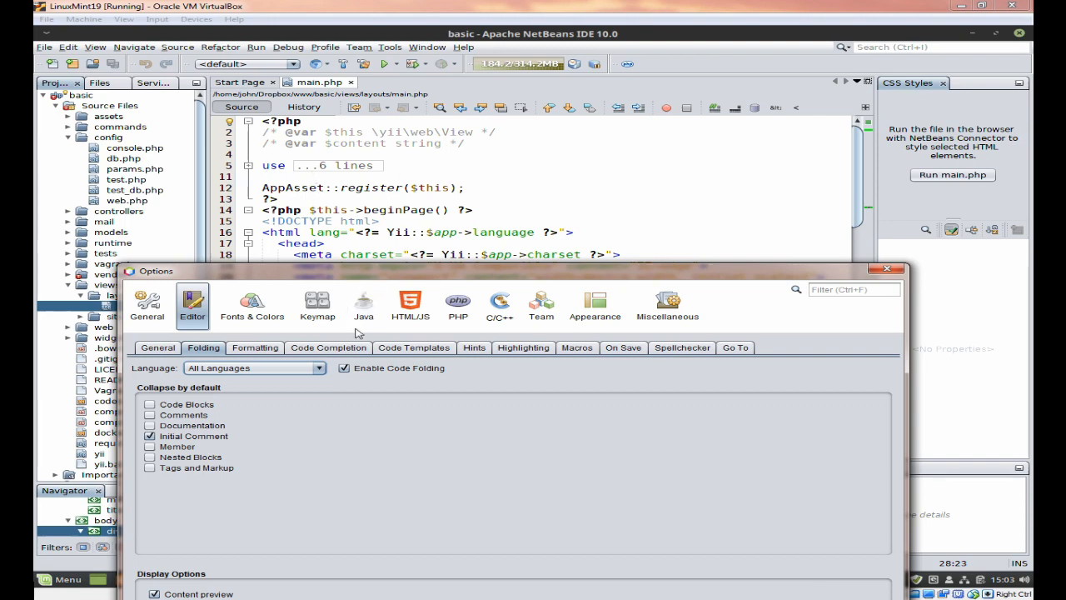
left_click_drag(458, 274, 456, 142)
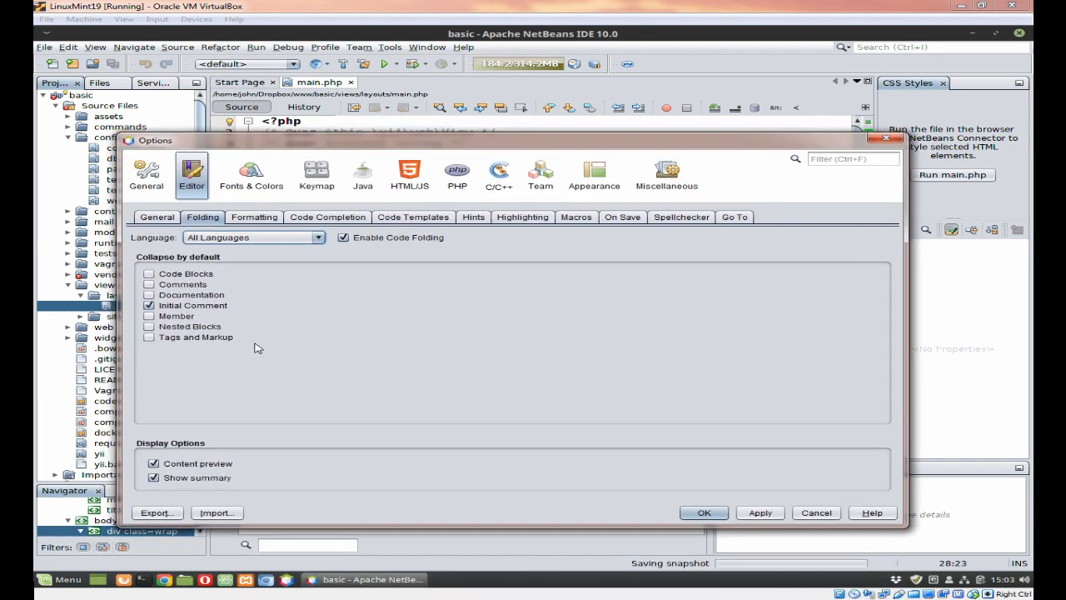
left_click(762, 514)
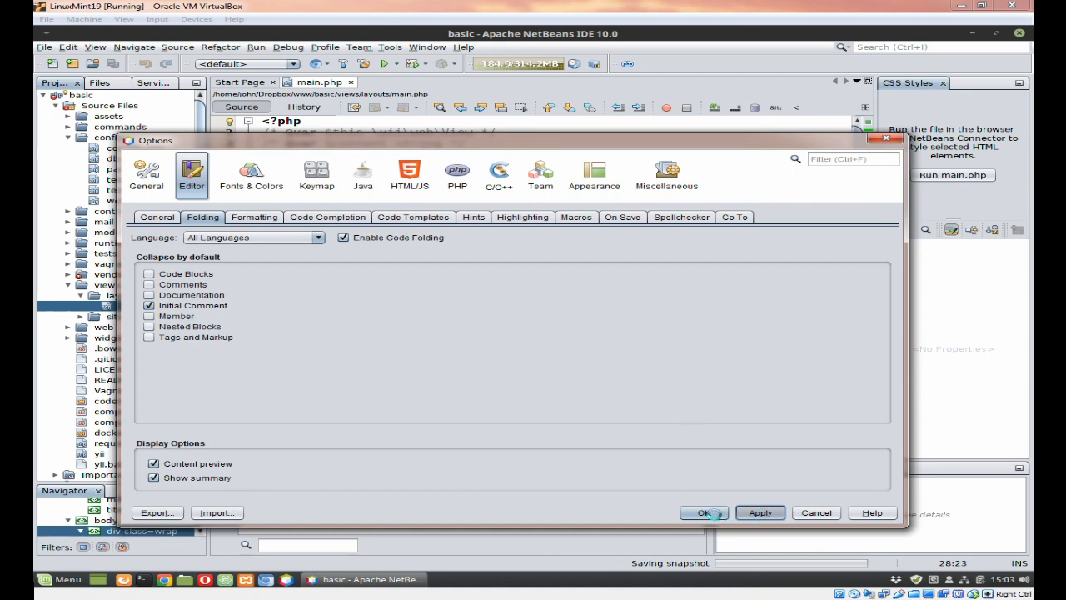
Confirm the Folding settings, closing the options, and reopen them at the Editor's Formatting settings.
left_click_drag(551, 142, 33, 177)
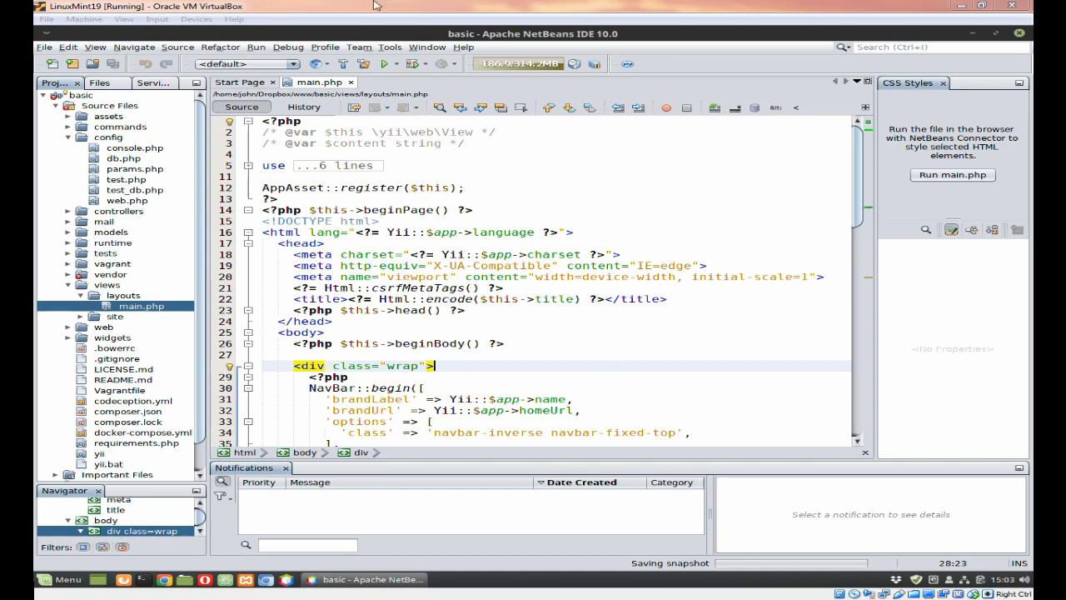
left_click(389, 46)
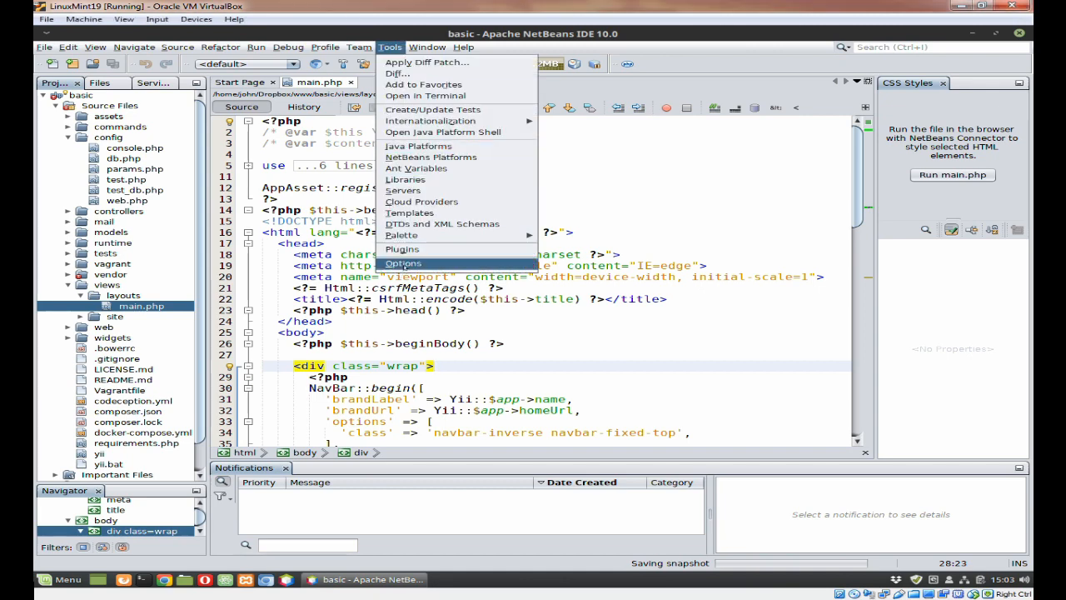
left_click(403, 264)
left_click(319, 200)
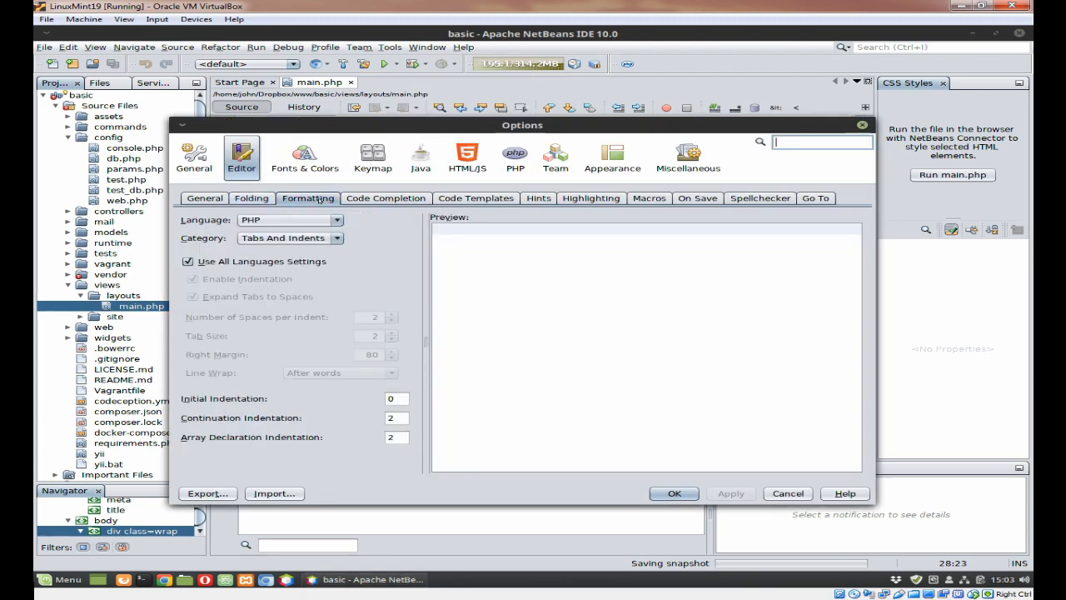
Look over the Editor's Code Completion and Code Templates options and return to the PHP Tabs And Indents formatting settings.
left_click(383, 200)
left_click(308, 200)
left_click(385, 200)
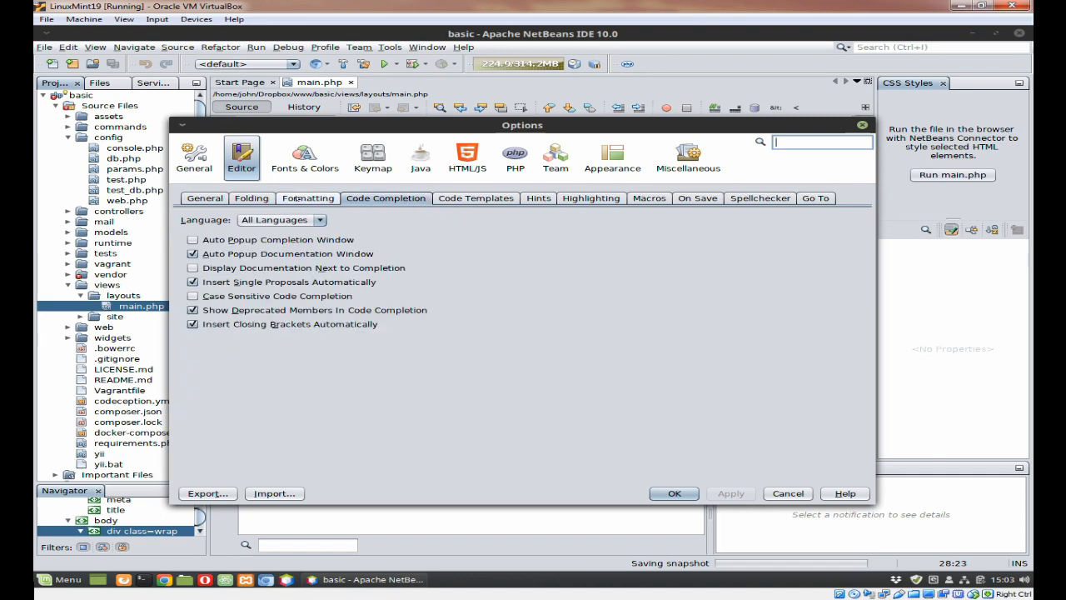
left_click(323, 200)
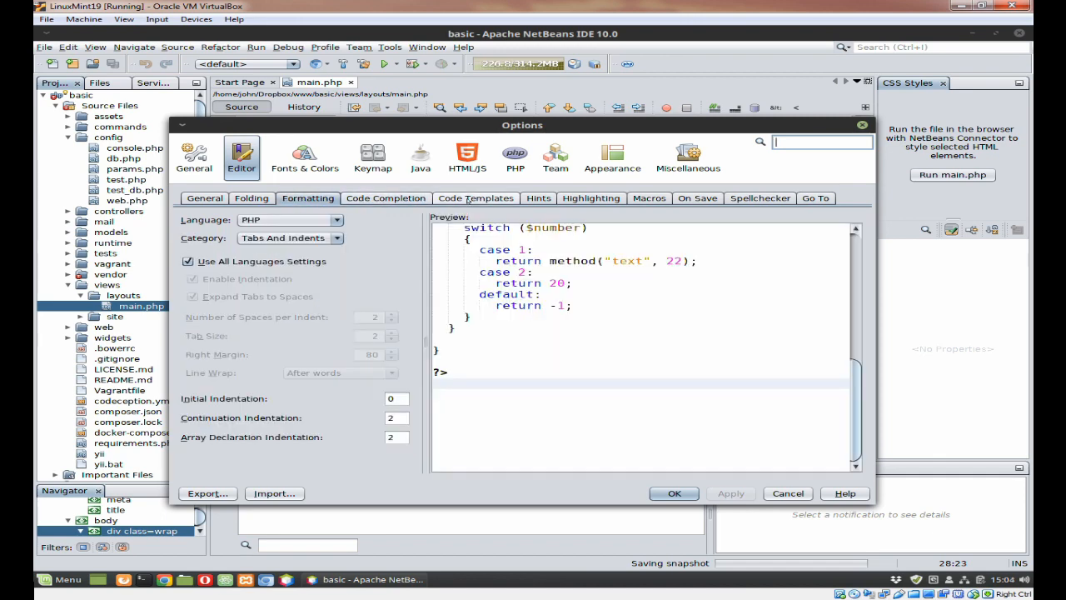
left_click(475, 201)
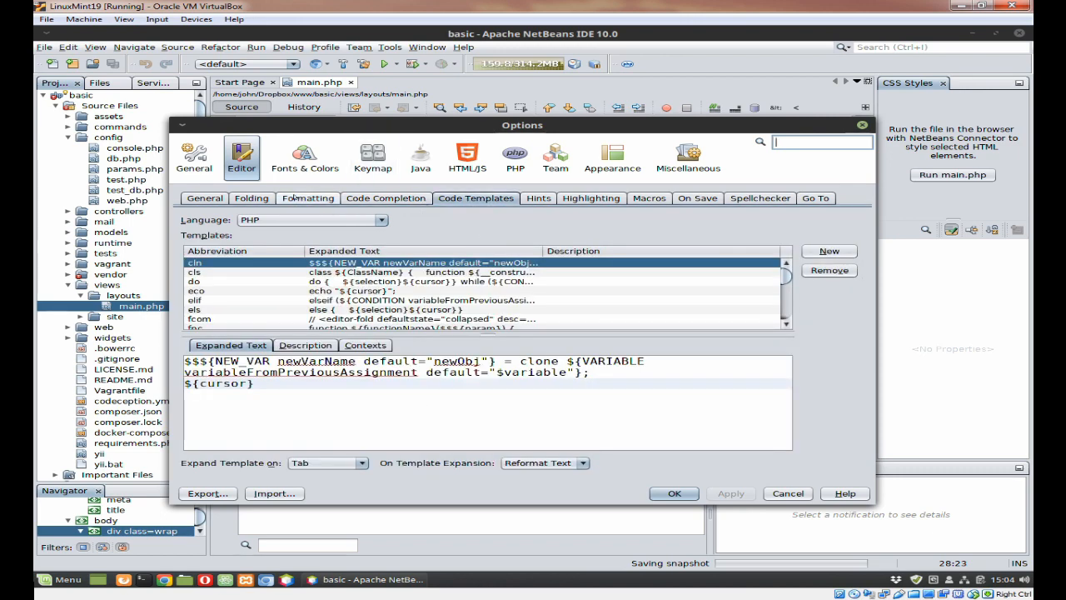
left_click(293, 198)
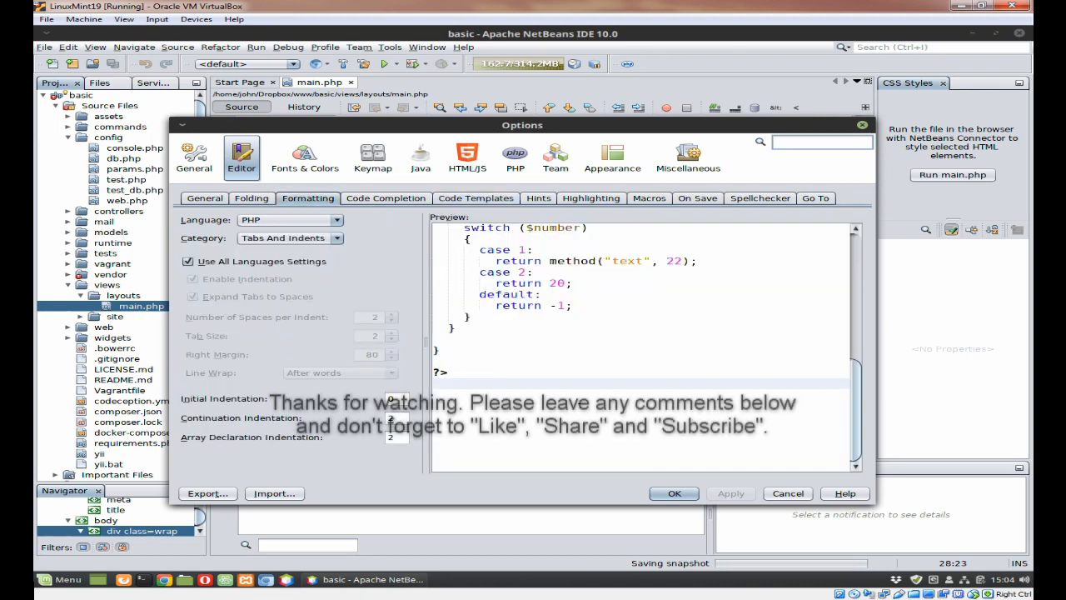